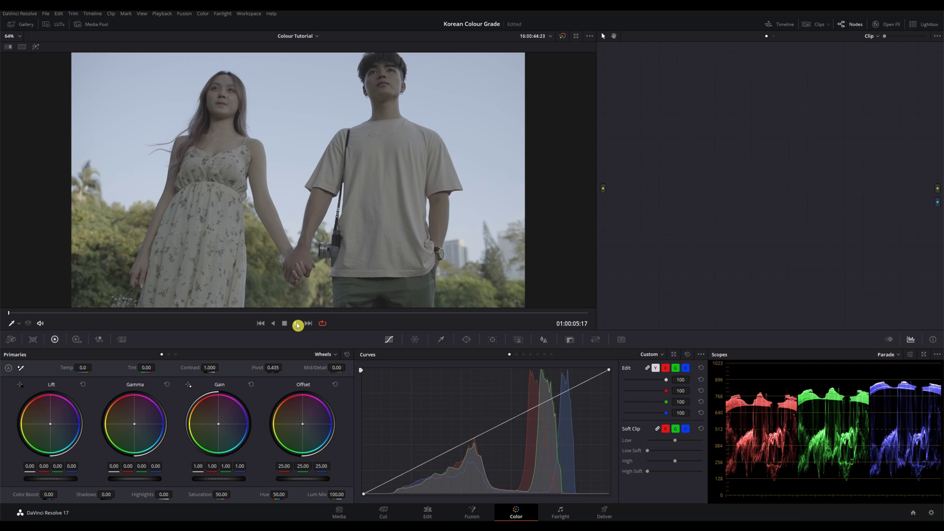
- Play the couple clip and park the playhead on a frame showing both of them
click(295, 324)
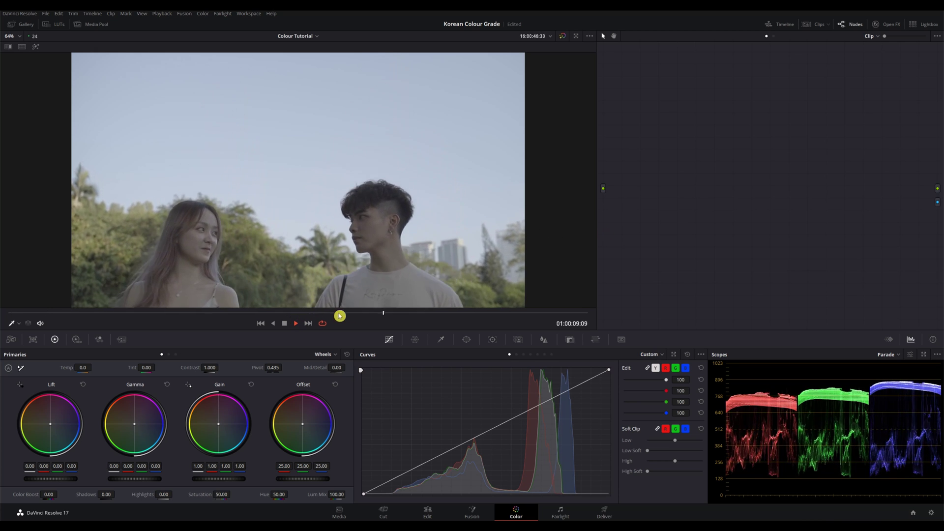
drag(338, 315, 185, 314)
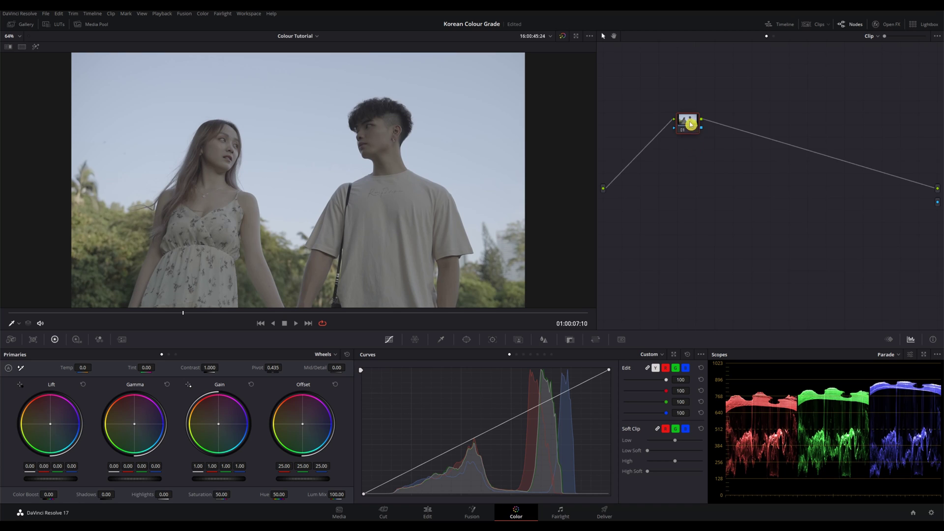
- Move node 01 onto the main line, add serial nodes 02–03 and parallel nodes 04–06
drag(689, 124, 659, 181)
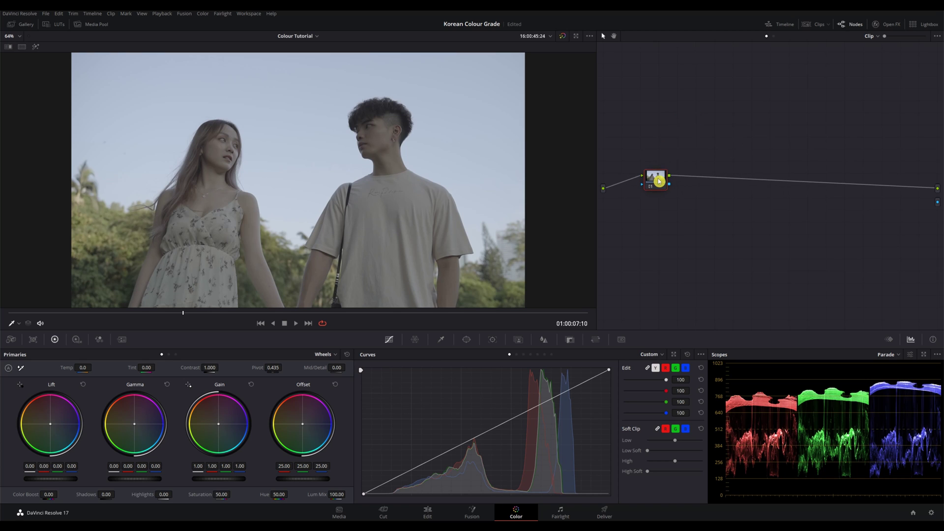
key(alt+s)
key(alt+s)
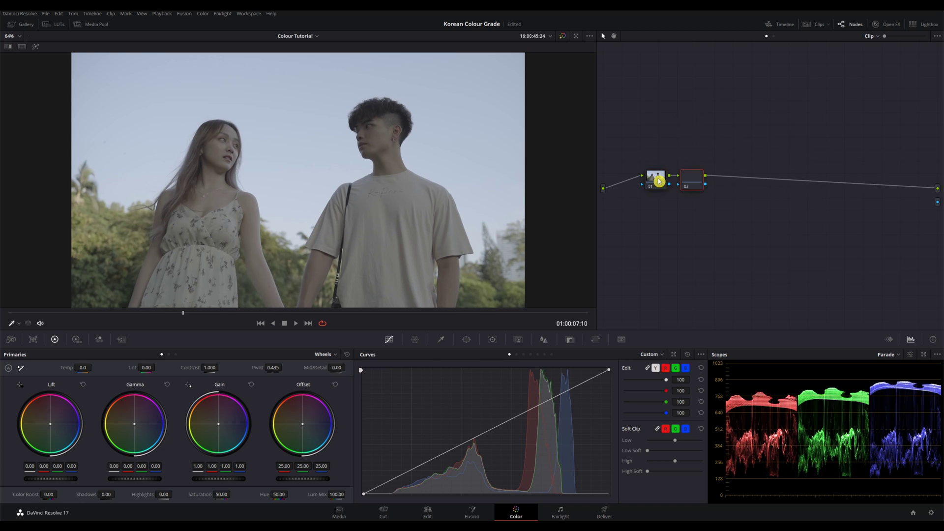
key(alt+s)
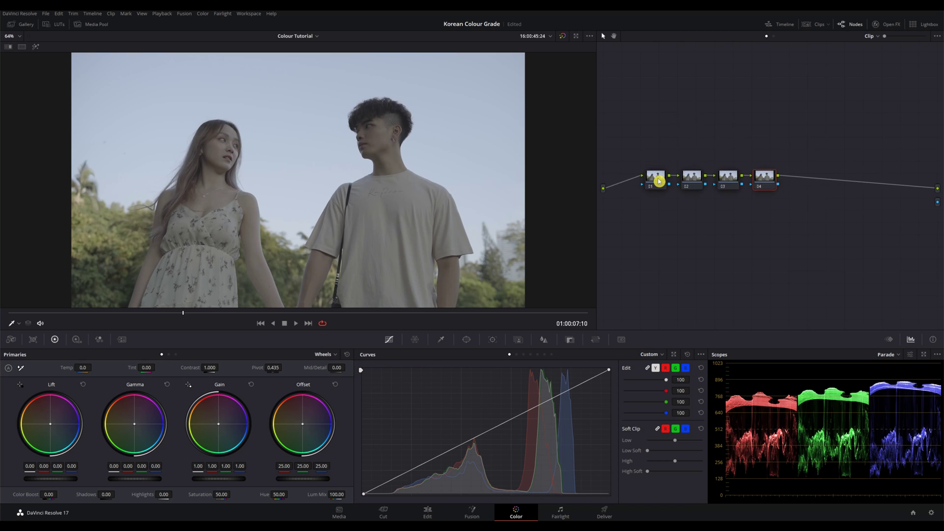
key(alt+p)
key(alt+p)
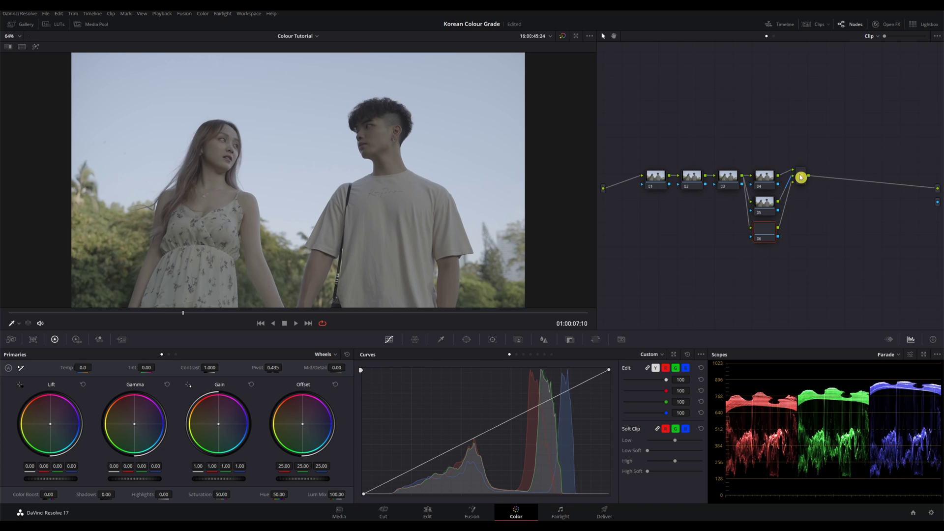
- Add a final serial node after the mixer and tidy the tree with Cleanup Node Graph
click(799, 177)
key(alt+s)
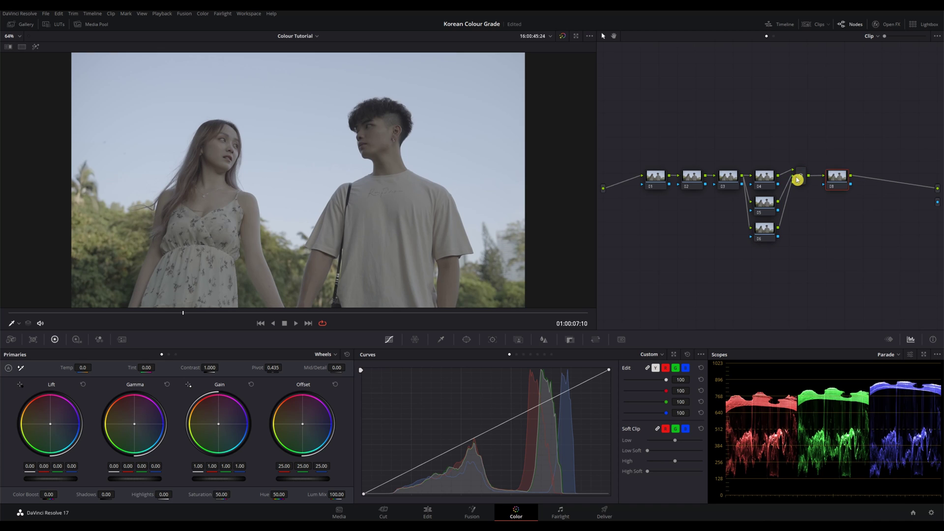
right_click(809, 216)
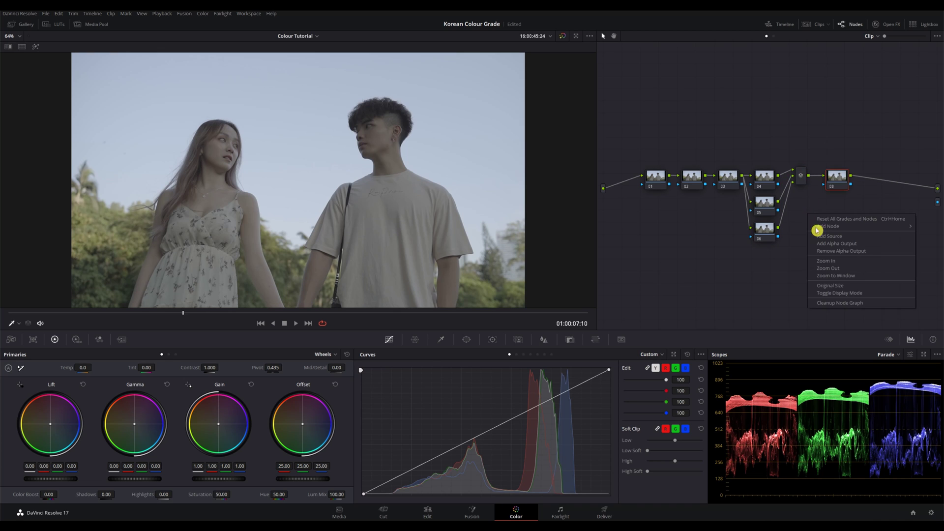
click(839, 304)
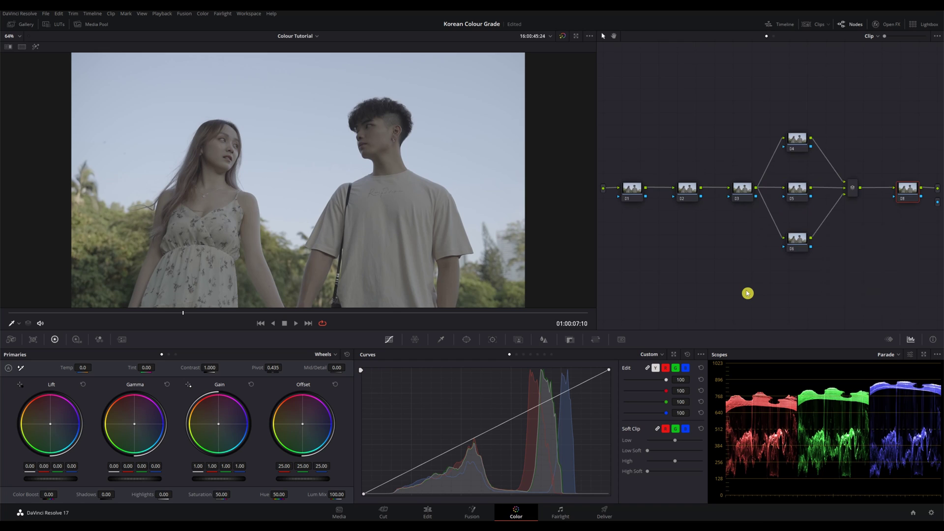
- Label the first three serial nodes EXP, W/B and SAT in capitals
click(631, 188)
key(Caps_Lock)
click(685, 189)
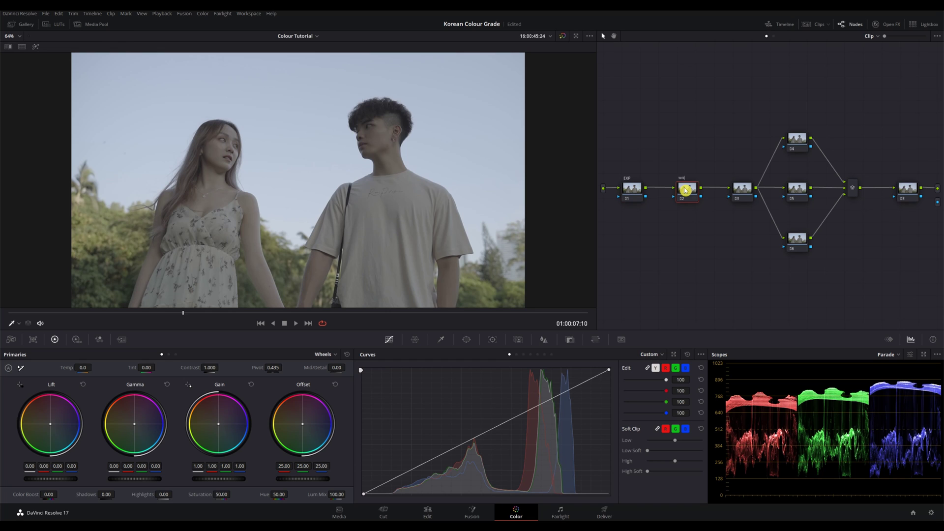
text(B)
click(745, 189)
text(SAT)
click(796, 144)
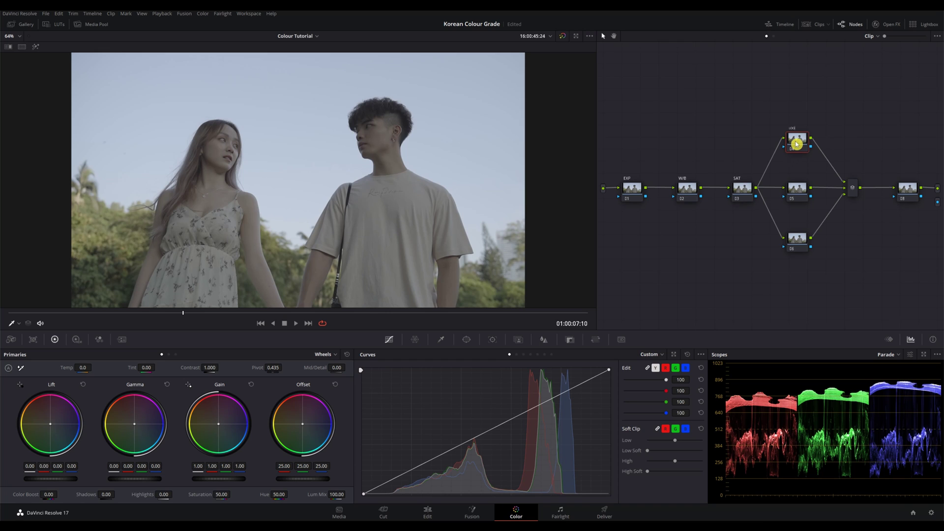
- Label the three parallel nodes LOOK, ADJUST and SKY
click(793, 193)
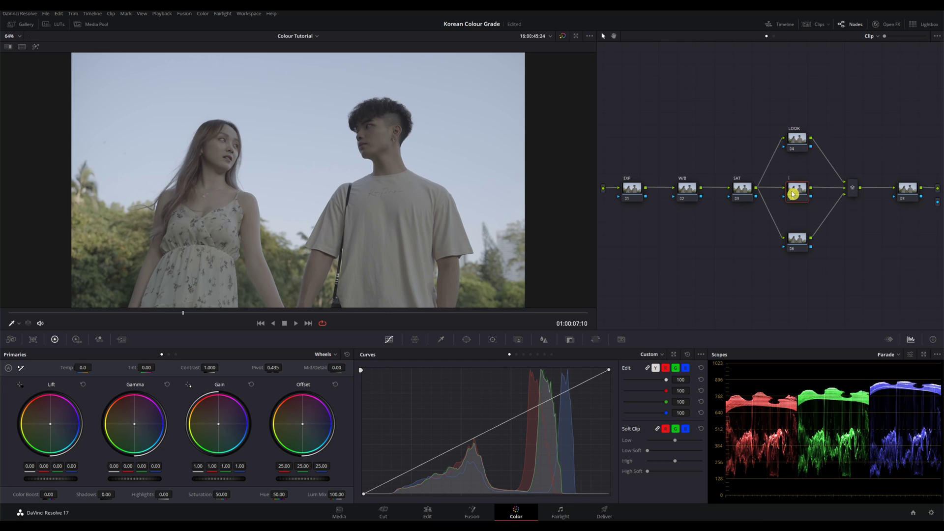
click(796, 242)
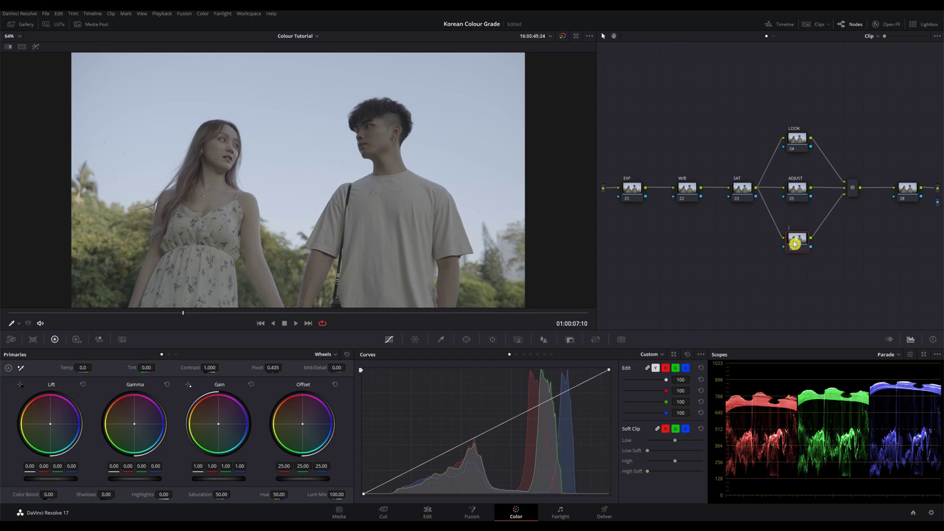
click(906, 191)
- Confirm the GLOW label on the last node and clean up the node layout
key(Return)
click(631, 191)
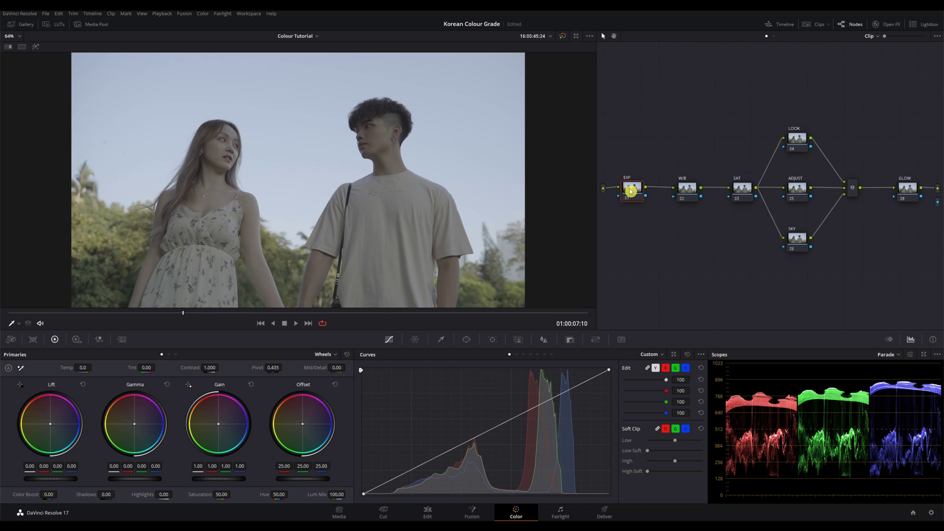
right_click(671, 218)
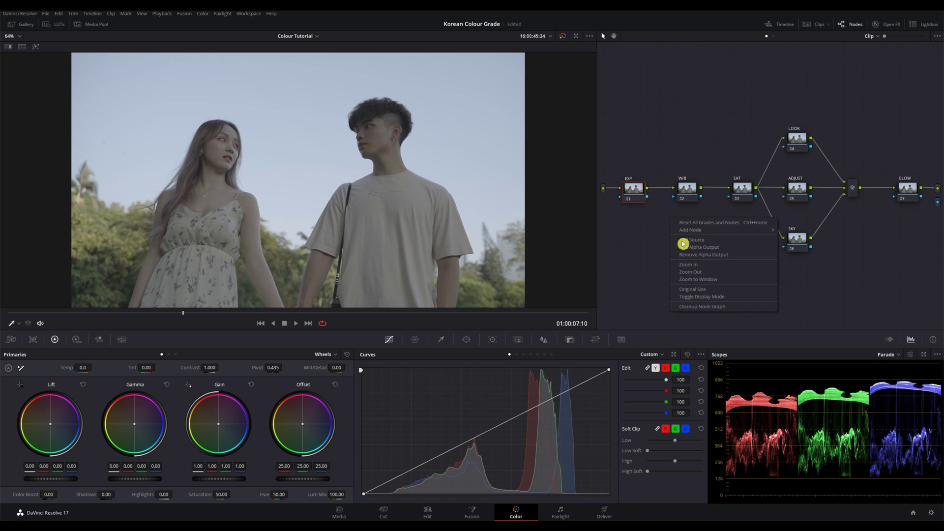
click(705, 308)
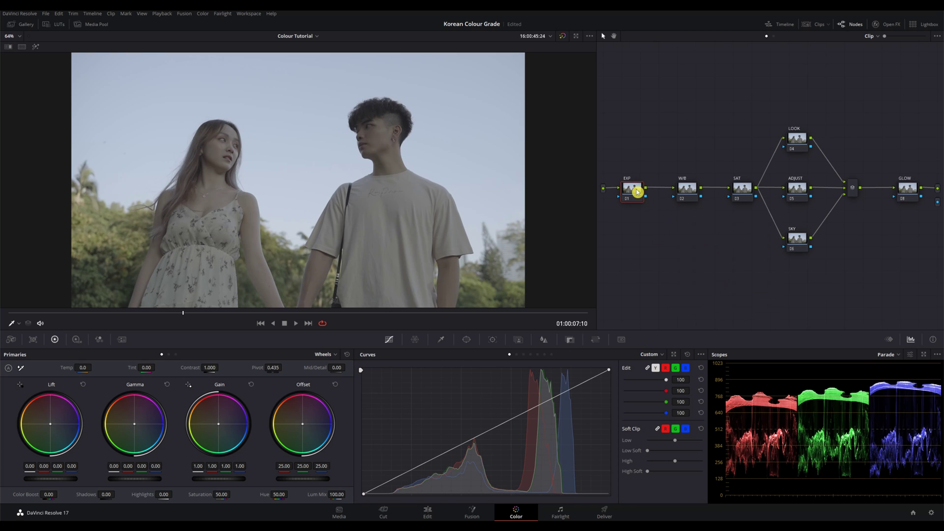
- On the EXP node, lower Lift to -0.06 and raise Gamma to 0.16
click(564, 37)
mouse_move(57, 480)
mouse_down()
mouse_move(69, 479)
mouse_move(38, 479)
mouse_up()
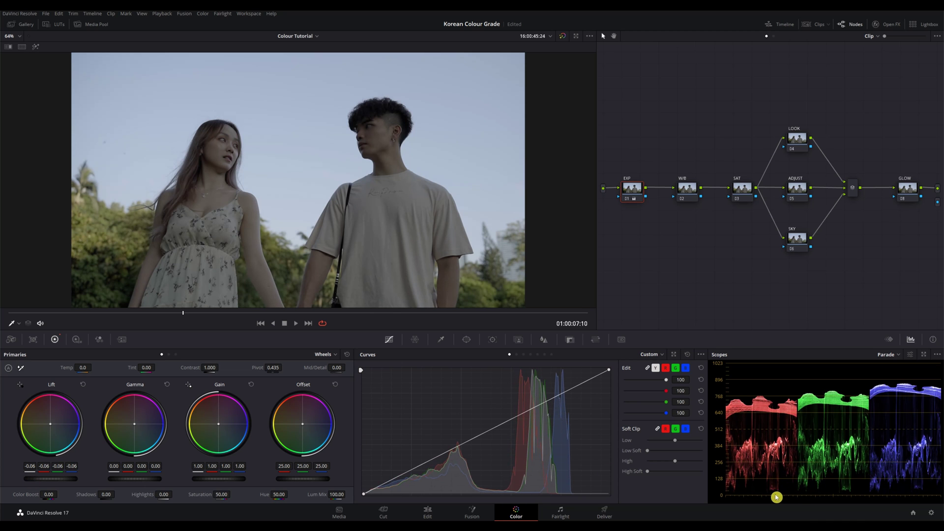
drag(137, 479, 181, 478)
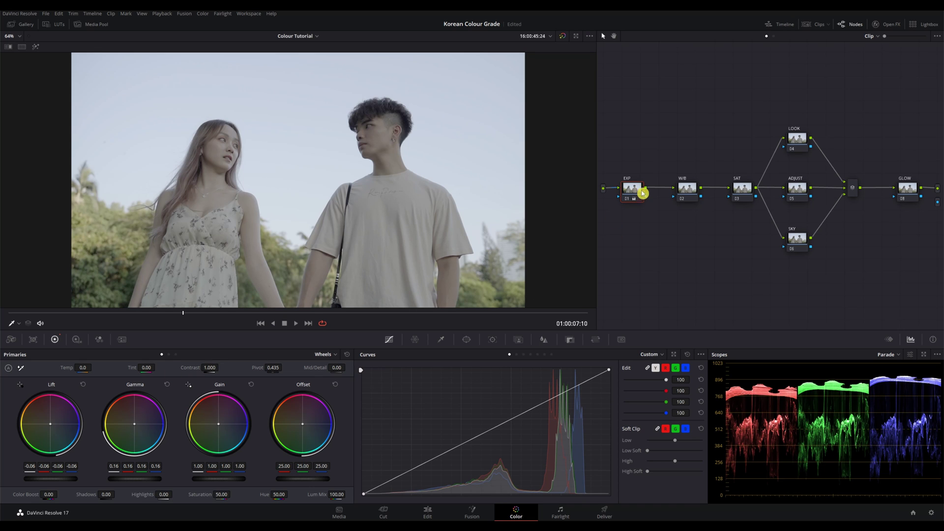
click(695, 189)
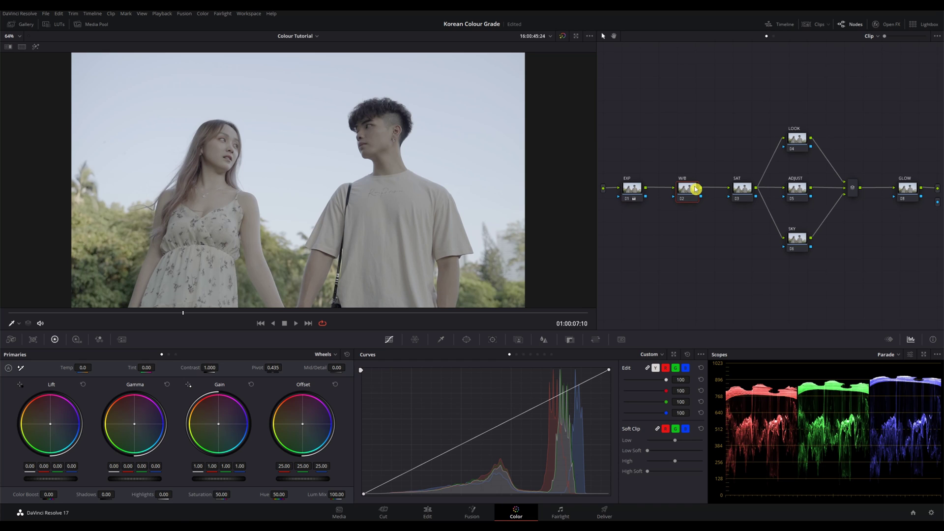
- On SAT, set RGB Mixer red, green and blue outputs to 2.00 and Key Output Gain to 0.800
click(742, 188)
click(104, 341)
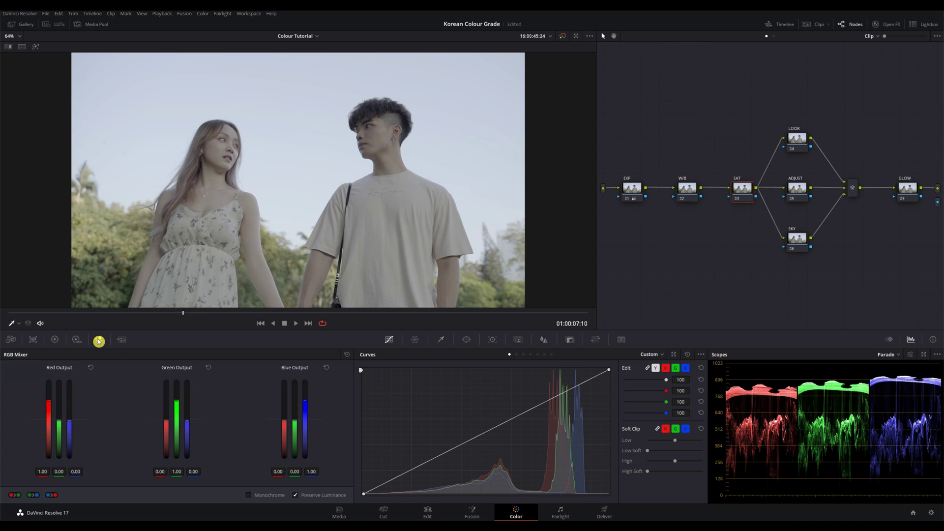
drag(51, 419, 47, 404)
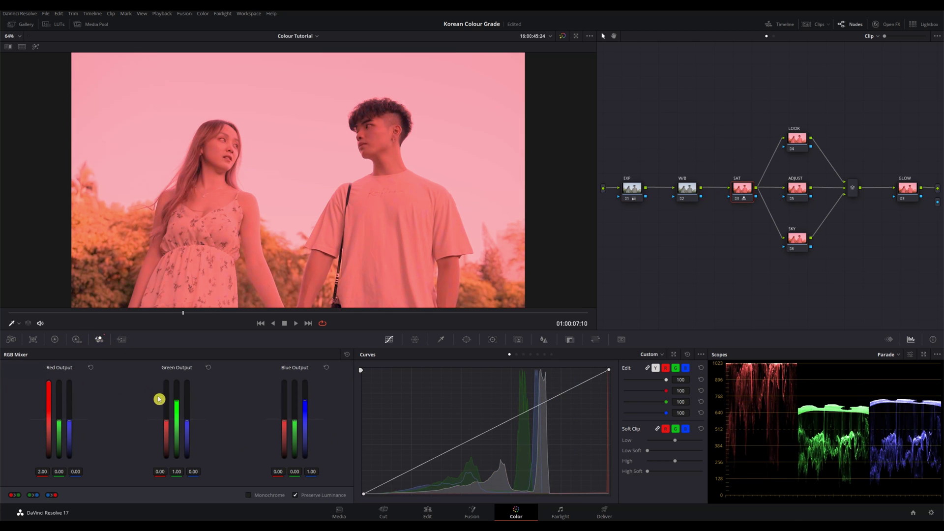
drag(177, 406, 177, 383)
drag(304, 407, 304, 382)
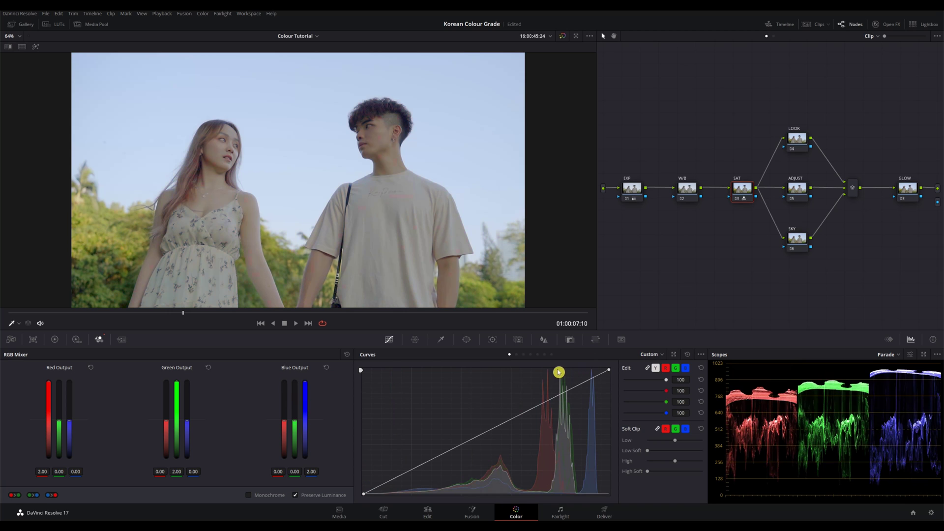
click(570, 340)
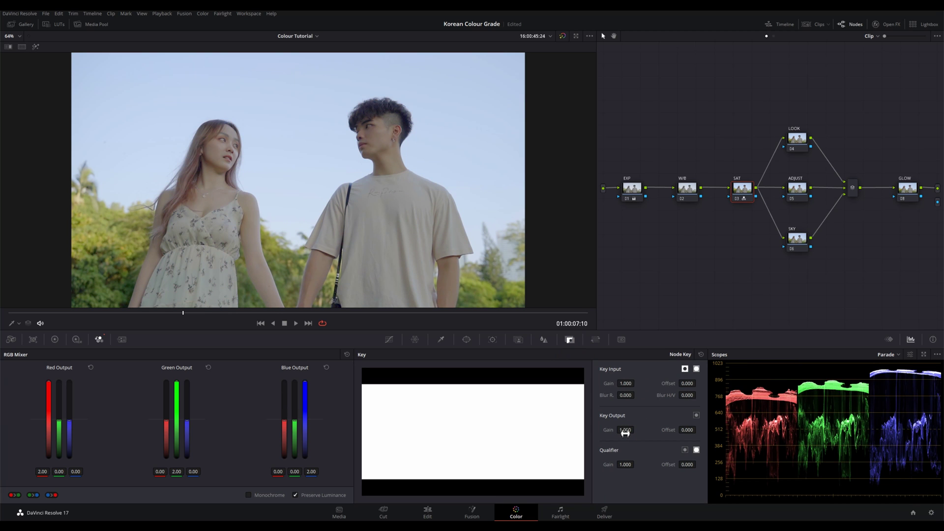
drag(637, 429, 636, 429)
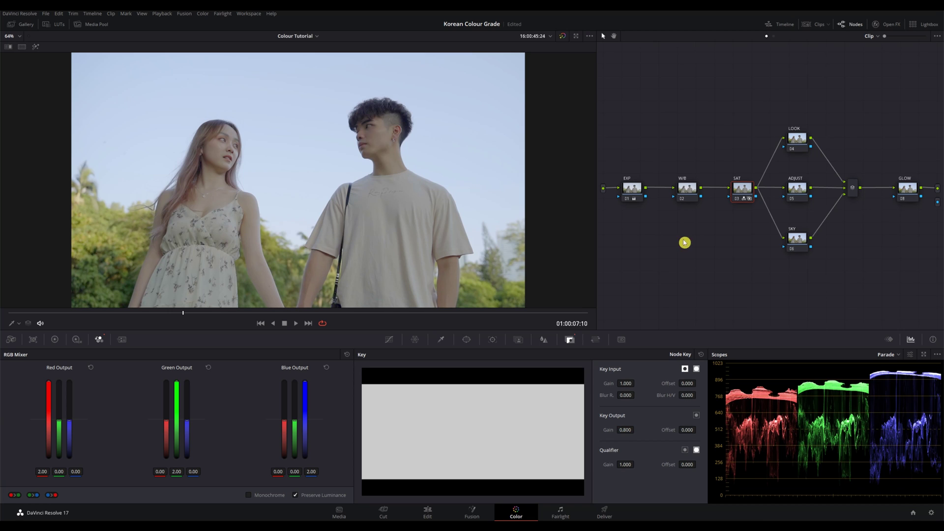
click(692, 189)
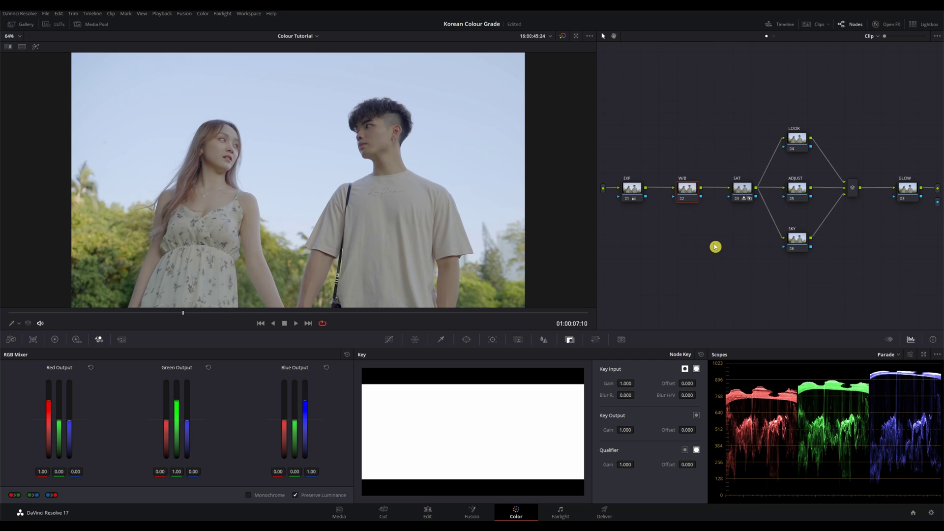
click(54, 339)
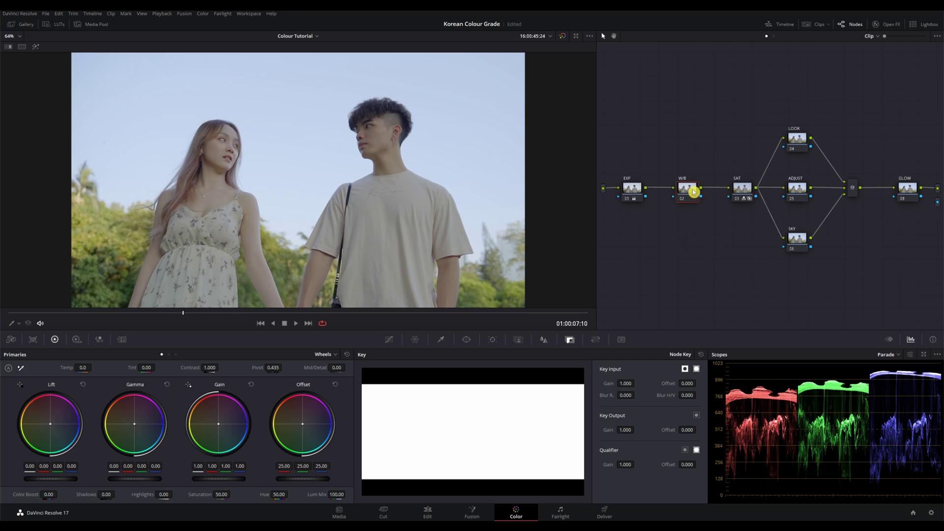
scroll(228, 189, up, 3)
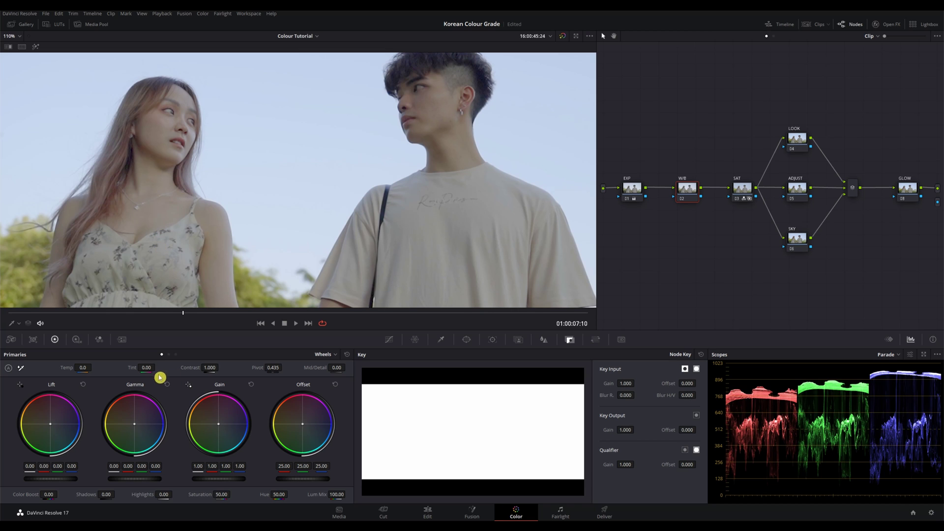
drag(158, 367, 158, 368)
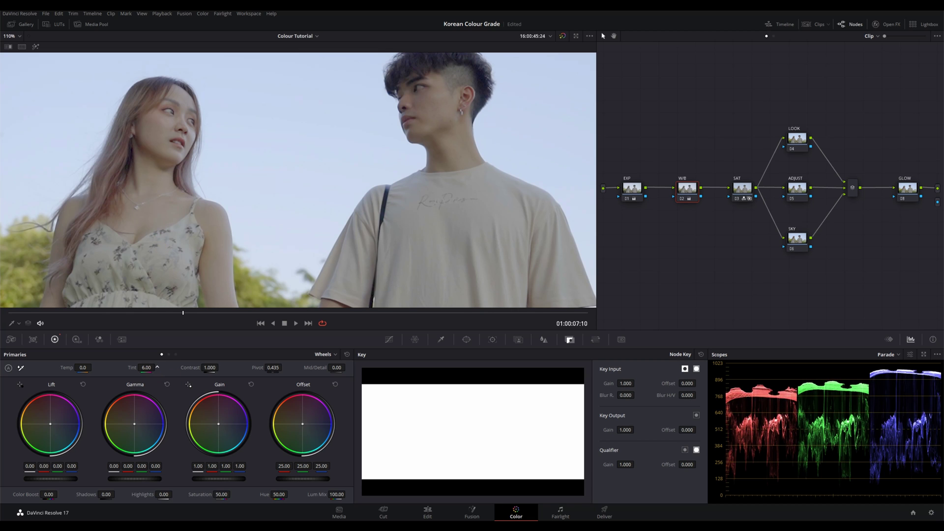
scroll(208, 175, down, 3)
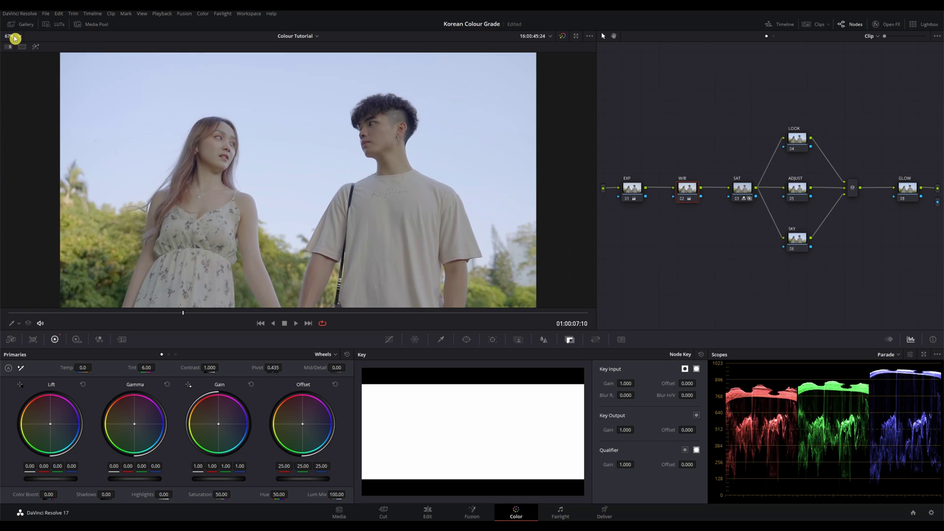
click(12, 37)
click(12, 49)
click(563, 37)
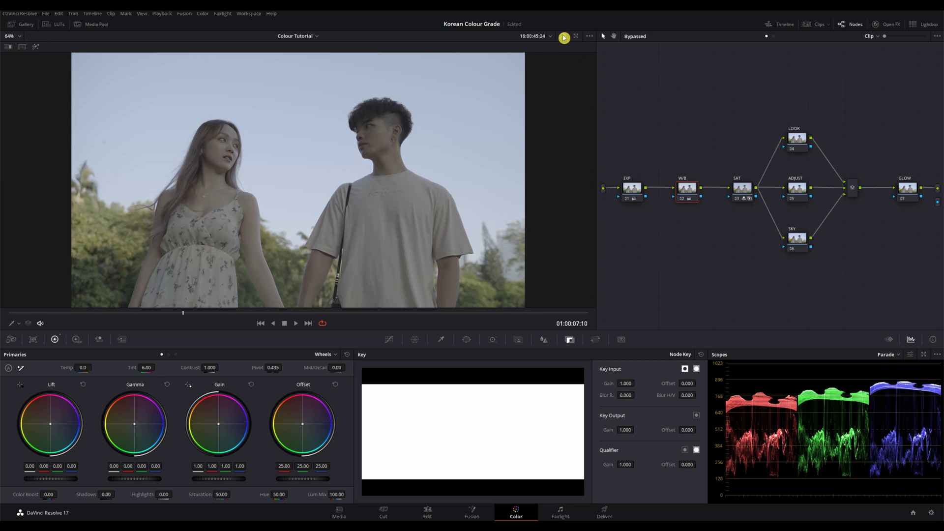
click(564, 37)
click(564, 38)
click(564, 37)
- On LOOK, nudge Lift toward green (-0.02/0.01/-0.01) and Gamma toward red (0.04/-0.01/-0.02)
click(748, 188)
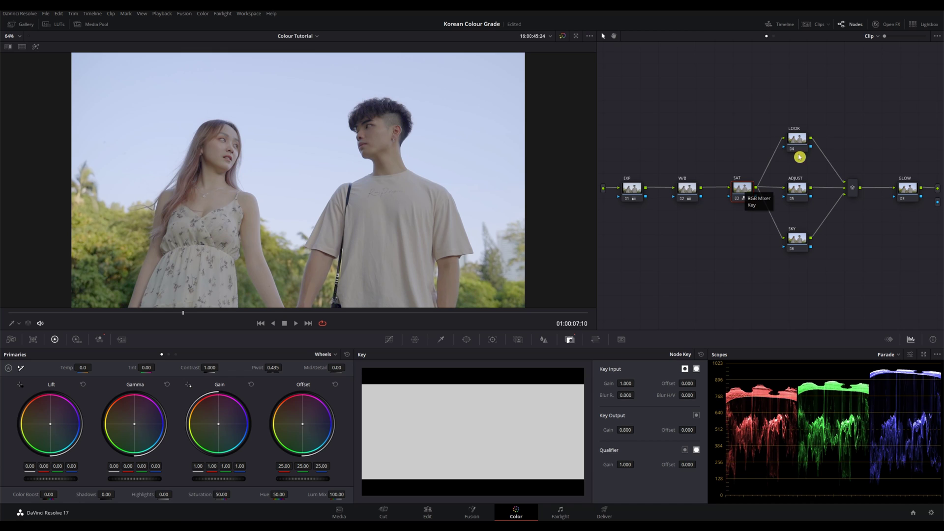
click(797, 138)
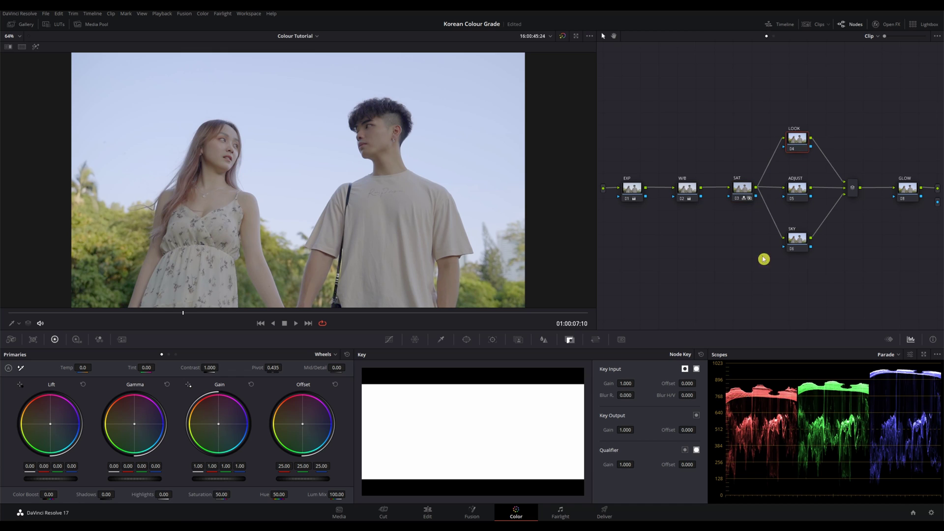
click(389, 339)
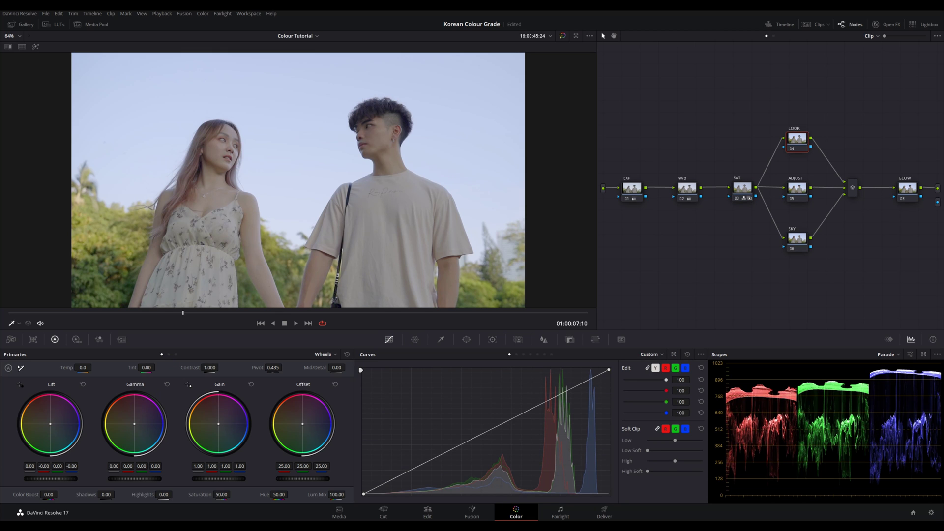
drag(50, 424, 50, 425)
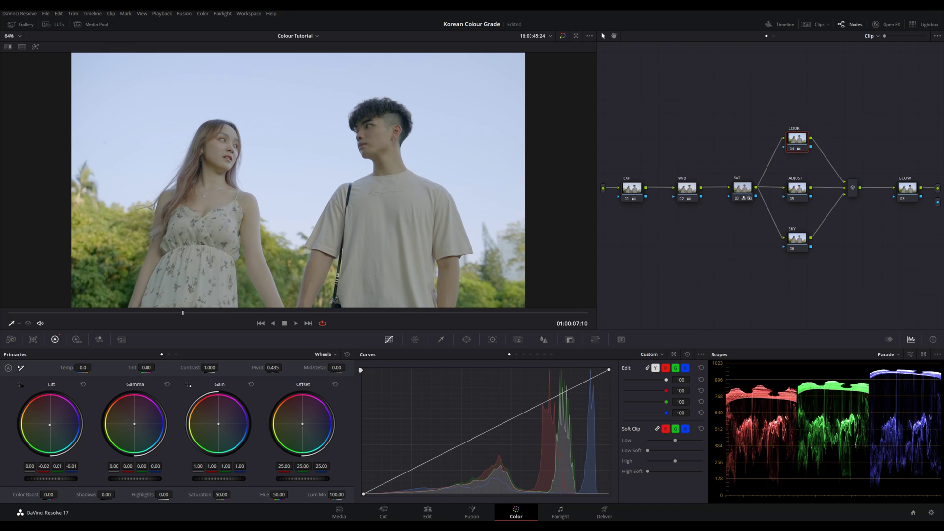
drag(134, 424, 132, 419)
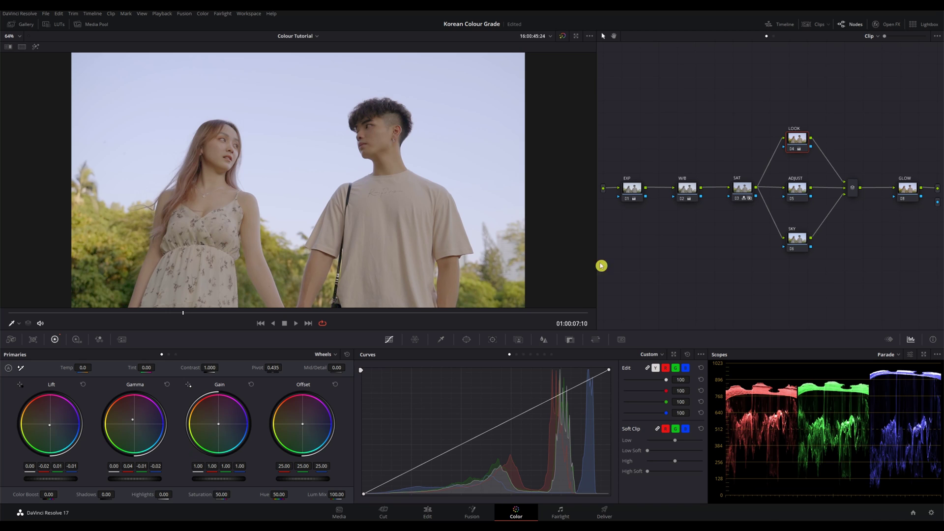
- Push LOOK's Log shadows toward teal, midtones toward green, and lift midtones with two curve points
click(176, 355)
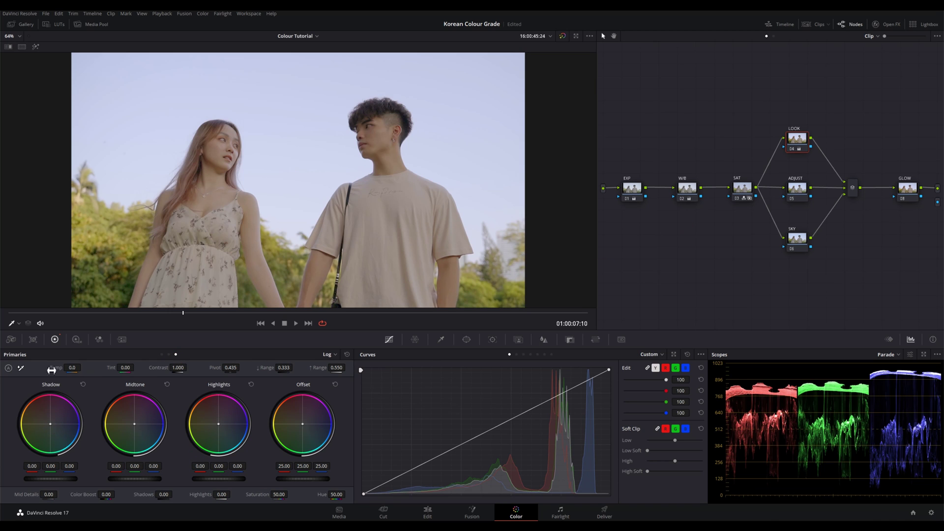
drag(52, 427, 51, 426)
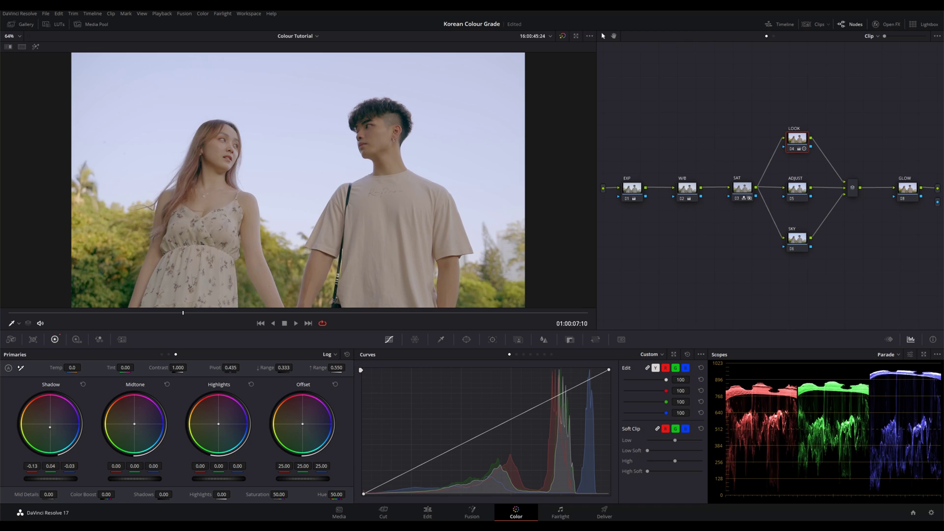
drag(135, 429, 126, 428)
click(461, 444)
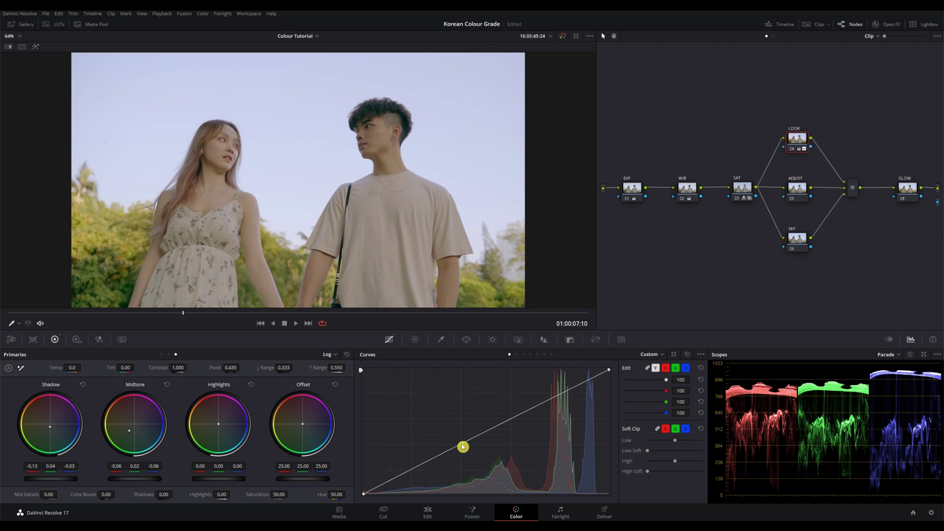
drag(513, 420, 513, 415)
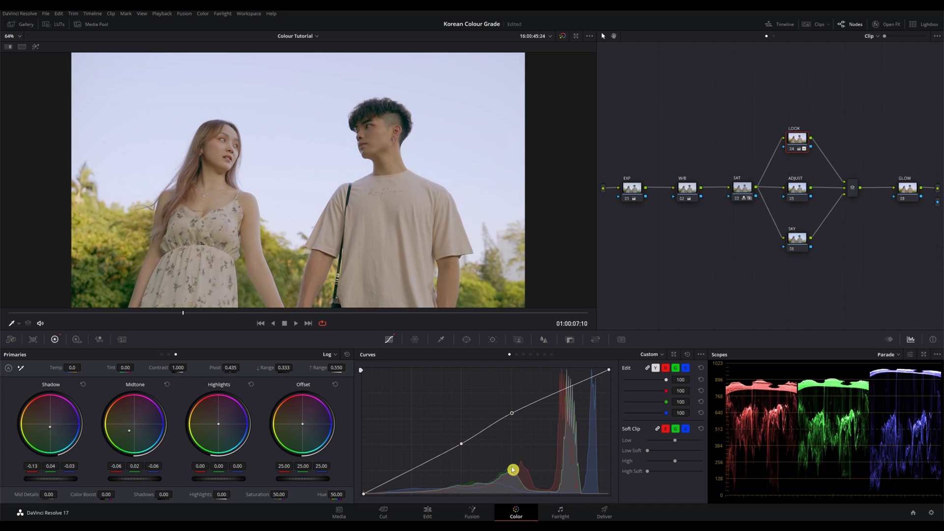
- Rotate the foliage greens' hue on the LOOK node's Hue vs Hue curve
click(516, 355)
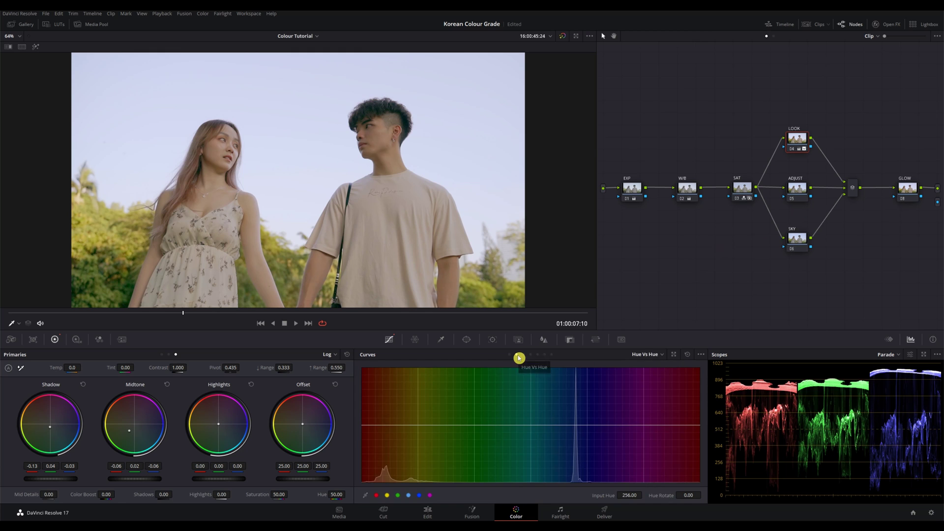
click(377, 495)
drag(476, 428, 476, 448)
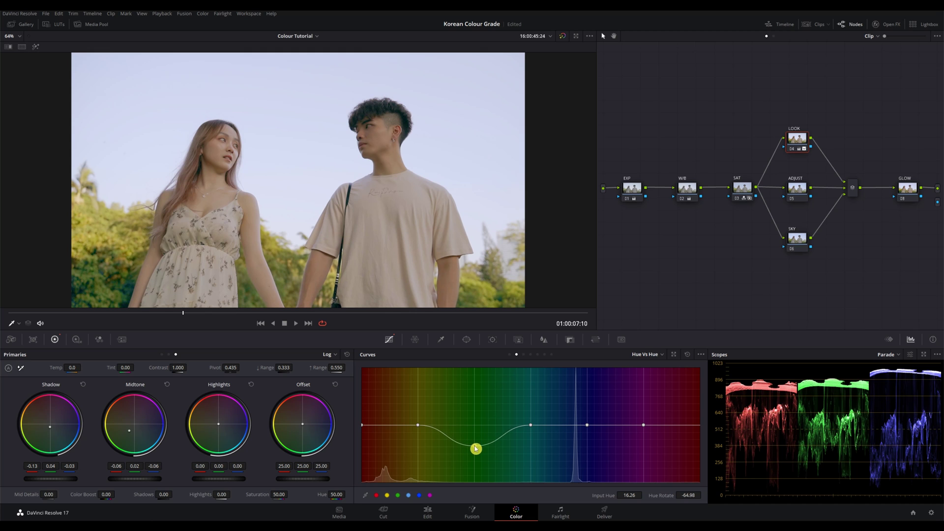
drag(417, 429, 419, 432)
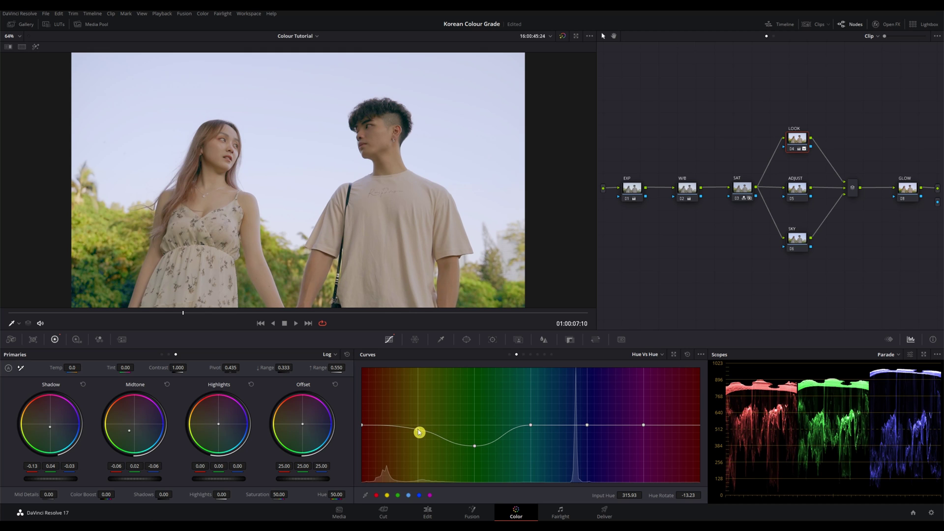
mouse_move(588, 425)
mouse_down()
mouse_move(588, 411)
mouse_move(589, 426)
mouse_up()
- Boost yellow and cyan saturation on Hue vs Sat, comparing with LOOK bypassed
click(523, 355)
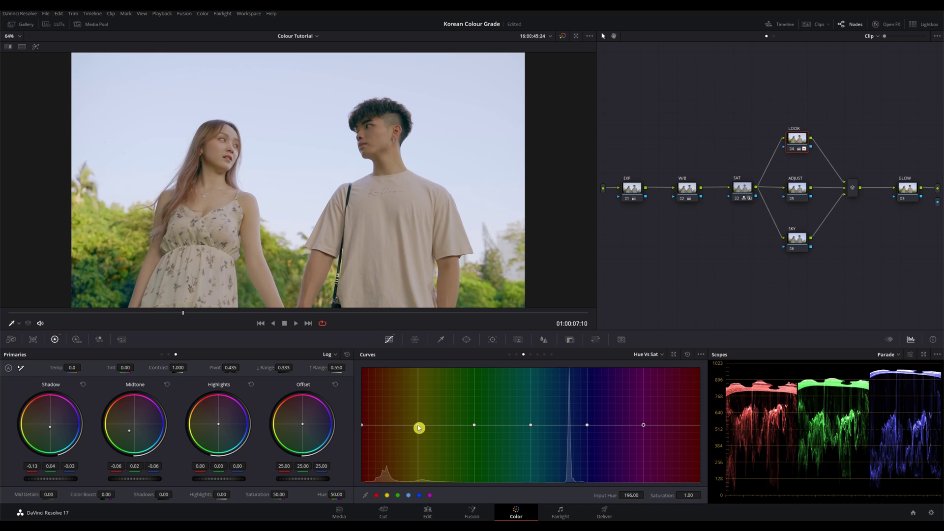
drag(418, 424, 362, 424)
drag(532, 428, 588, 427)
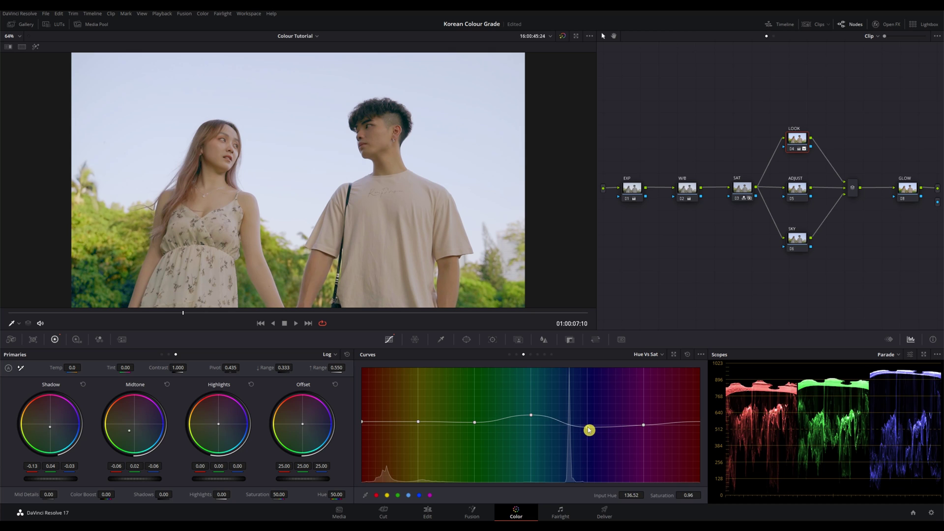
click(792, 149)
click(792, 149)
- On Hue vs Lum, brighten reds and oranges and darken cyans and blues to 0.73
click(531, 354)
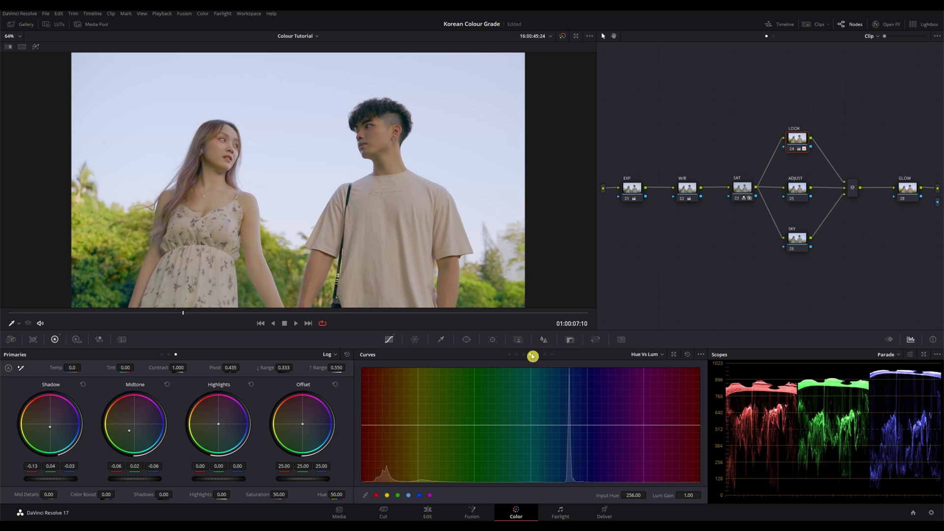
click(387, 496)
click(419, 495)
drag(386, 424, 420, 433)
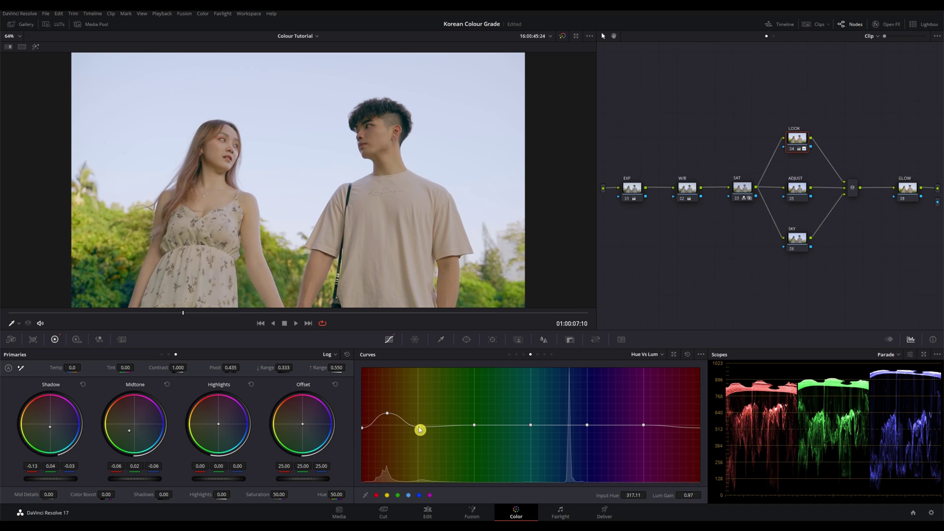
drag(531, 425, 531, 431)
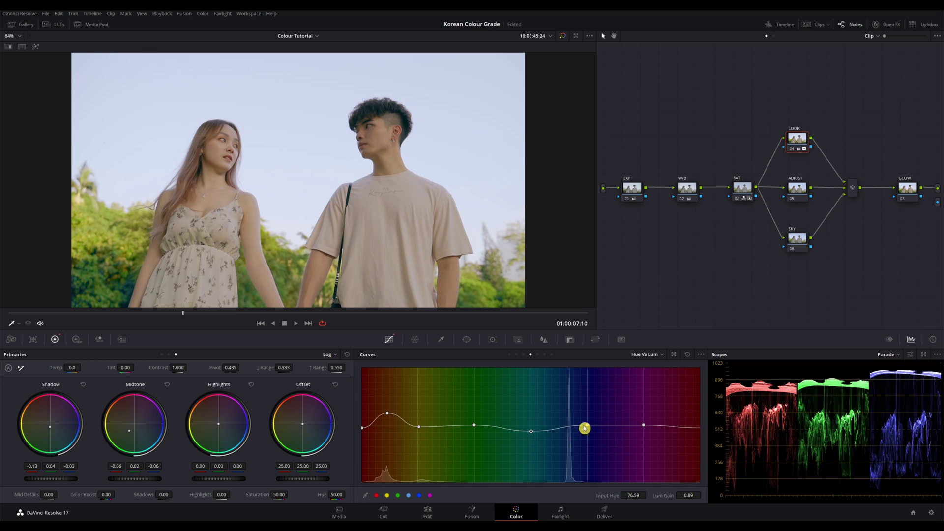
click(588, 426)
drag(588, 428, 589, 443)
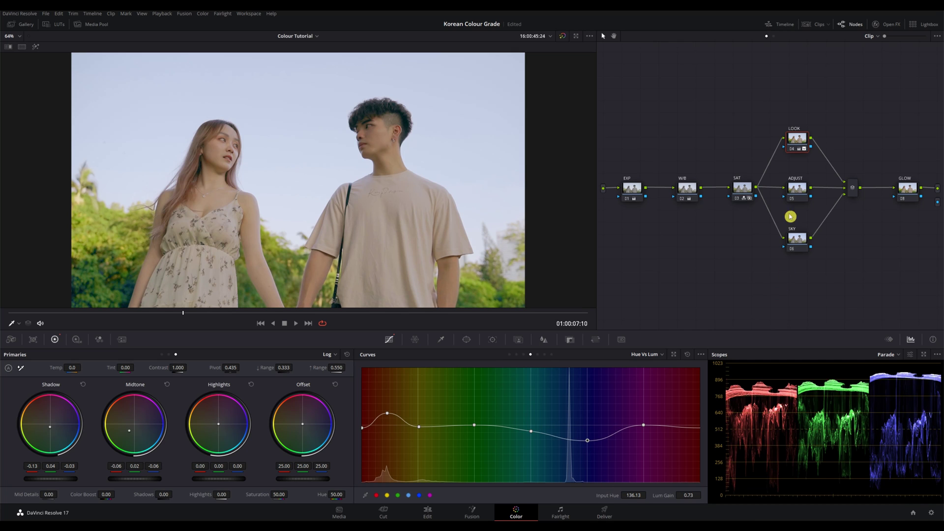
- On ADJUST, set Color Boost to 16.50 and Mid/Detail to -35.00, checking the faces zoomed in
click(797, 188)
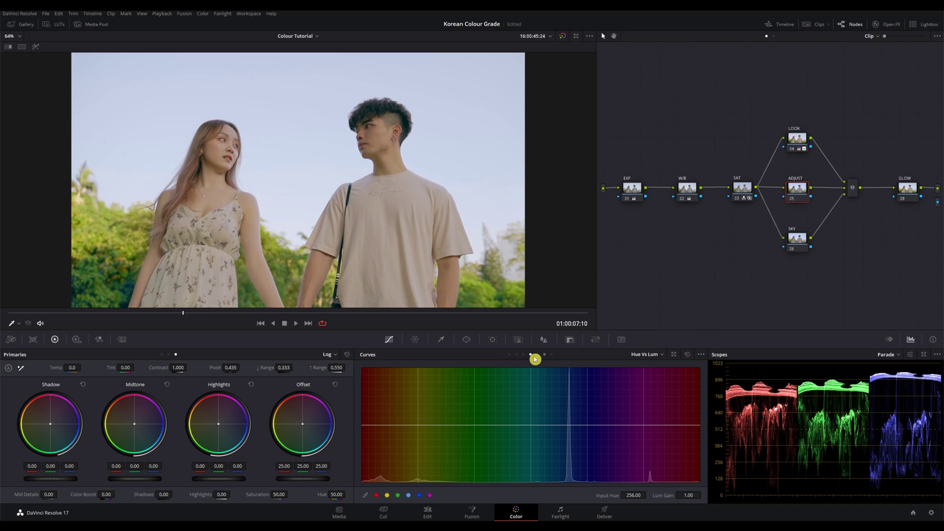
click(510, 355)
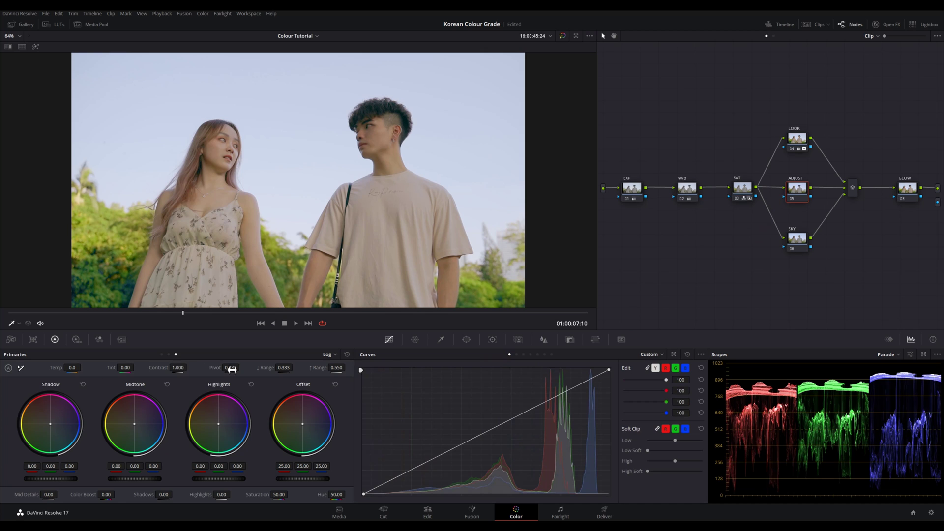
click(163, 356)
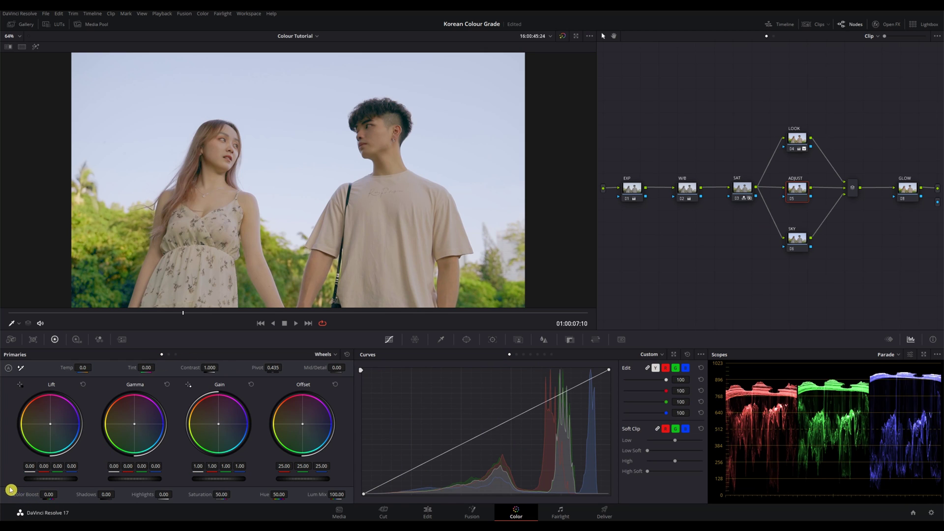
mouse_move(51, 500)
mouse_down()
mouse_move(89, 500)
mouse_move(59, 494)
mouse_up()
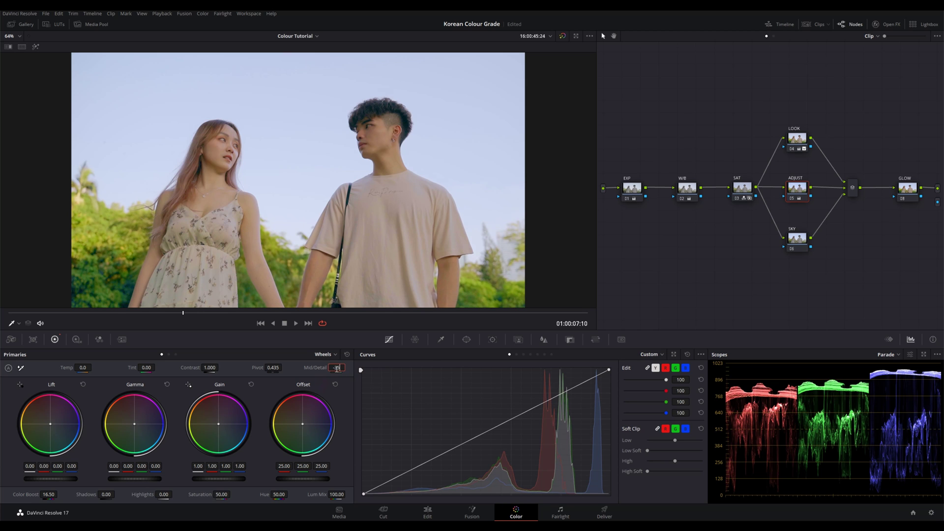
click(794, 199)
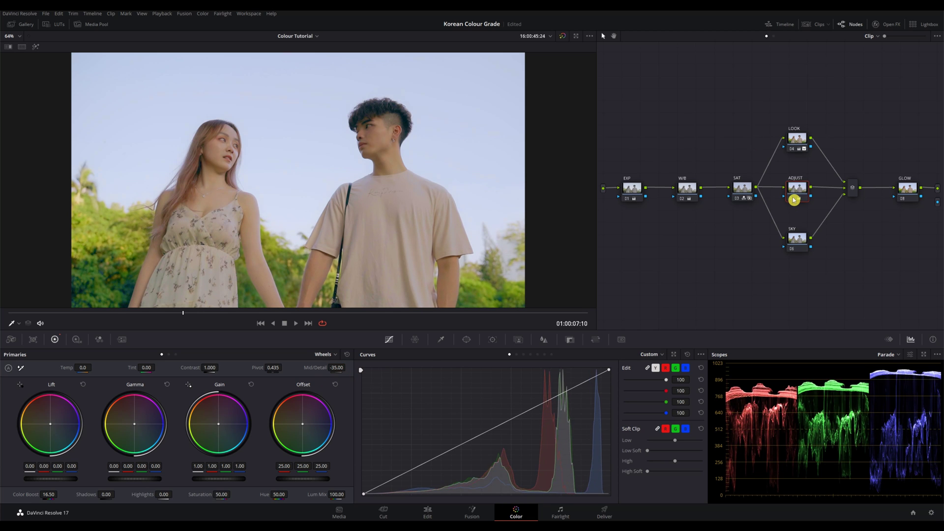
key(ctrl+equal)
key(ctrl+equal)
key(ctrl+equal)
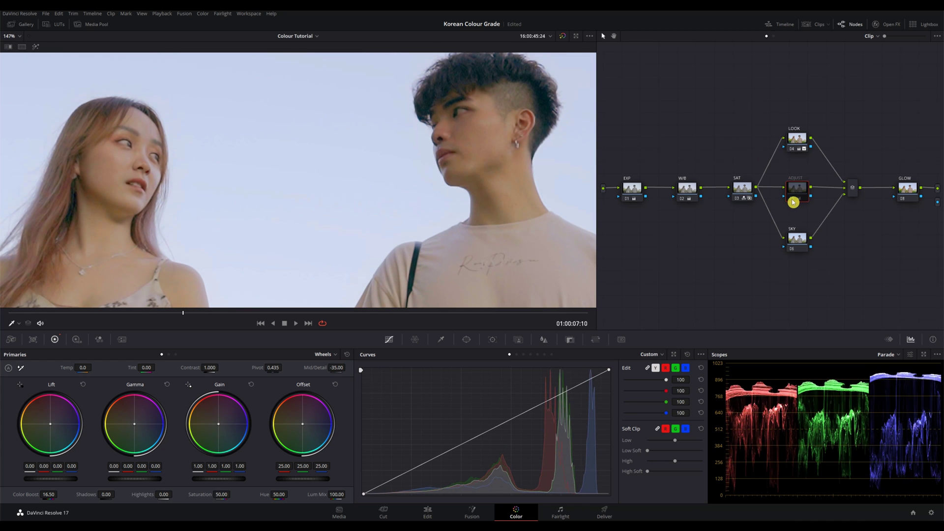
click(19, 36)
click(16, 49)
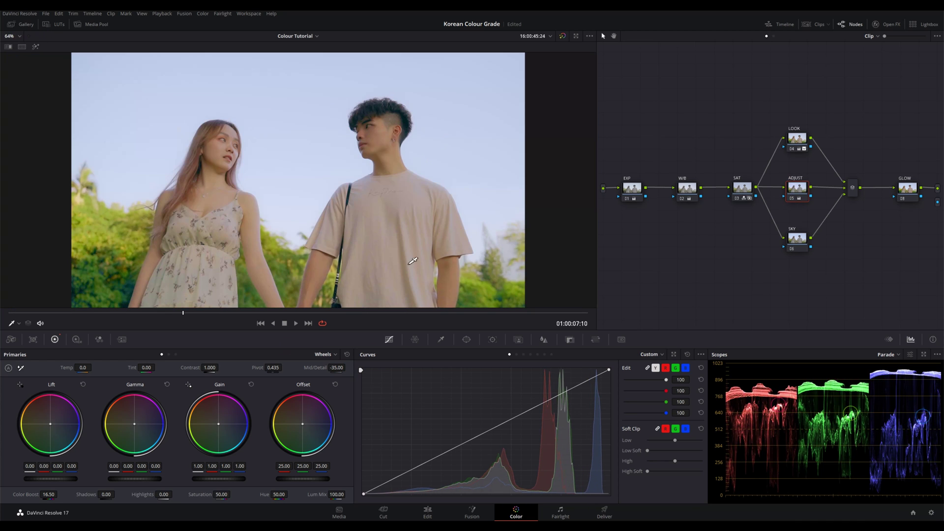
- Lift the ADJUST node's midtones slightly with two custom curve points
click(412, 470)
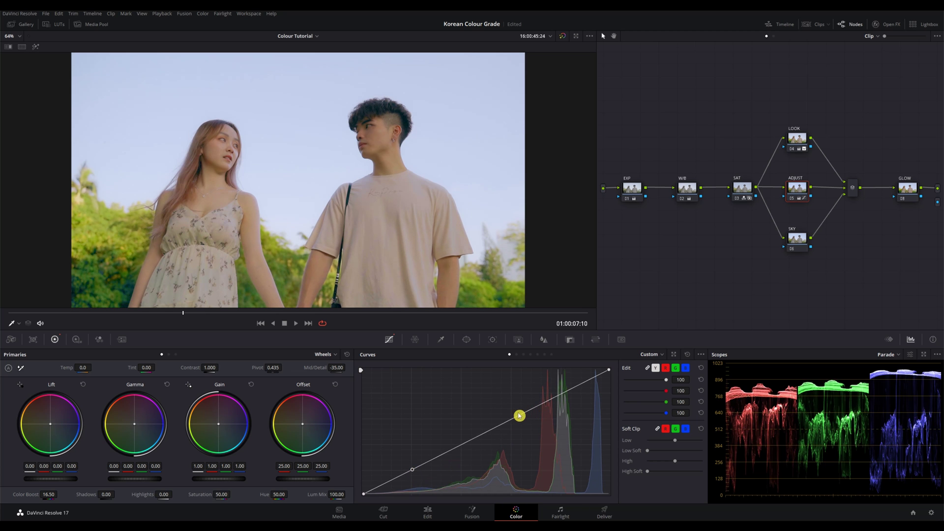
drag(519, 414, 523, 408)
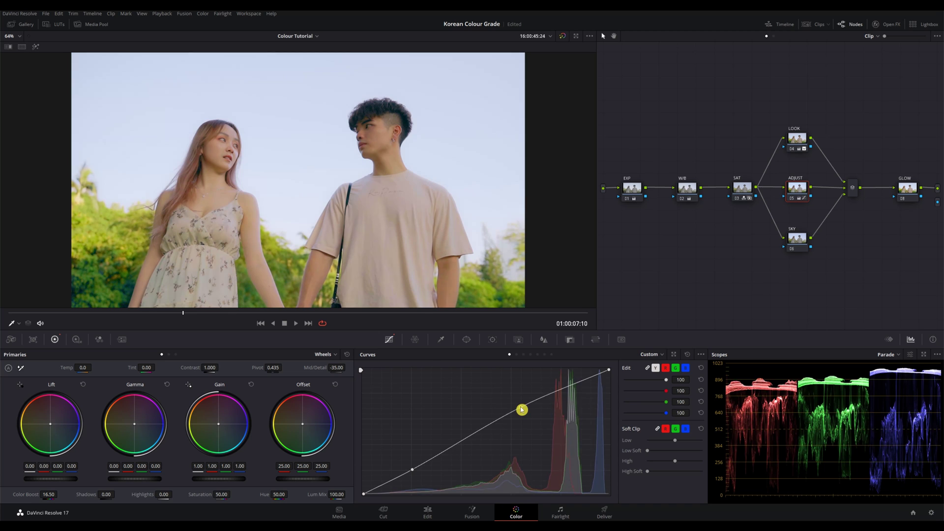
click(799, 241)
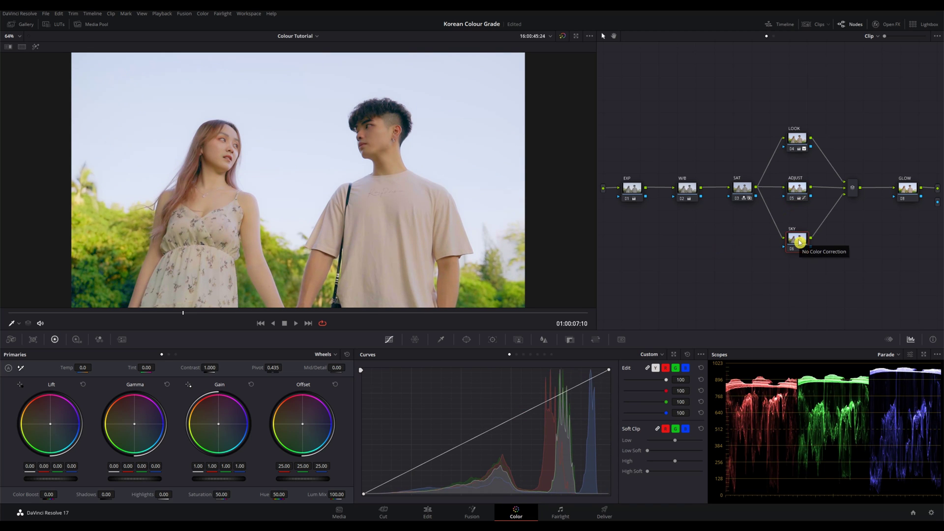
- Isolate the sky with a qualifier and push its Gamma and Gain toward blue (Gain 0.88/1.02/1.15)
click(441, 339)
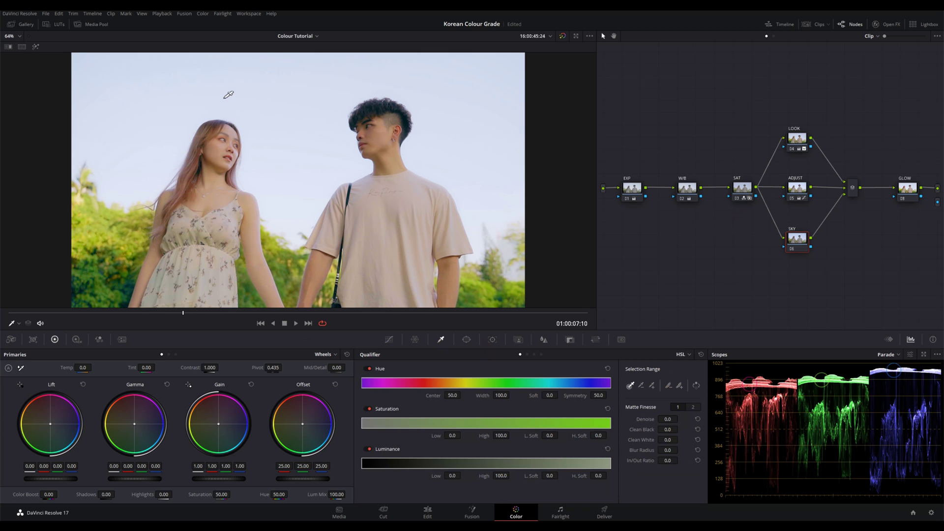
drag(222, 97, 314, 86)
key(shift+h)
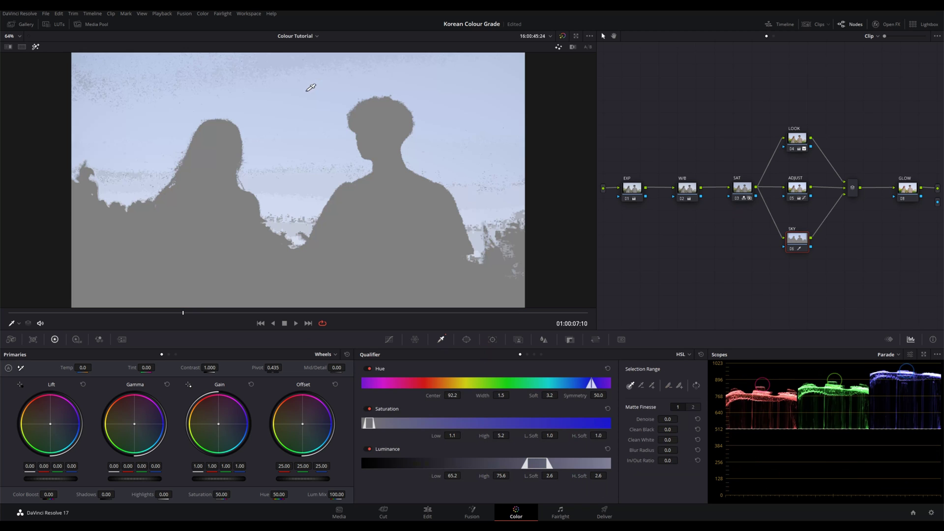
mouse_move(301, 137)
mouse_down()
mouse_move(295, 178)
mouse_move(298, 152)
mouse_up()
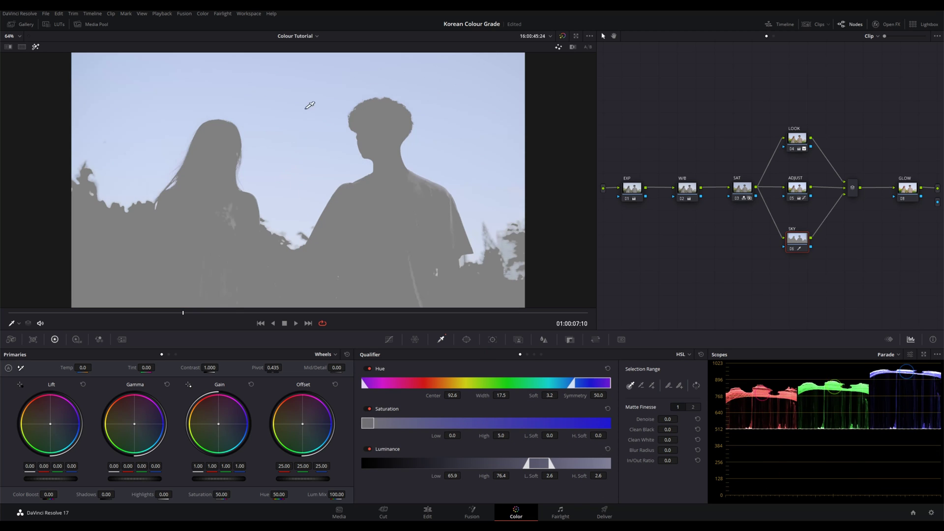
key(shift+h)
drag(293, 198, 293, 164)
key(shift+h)
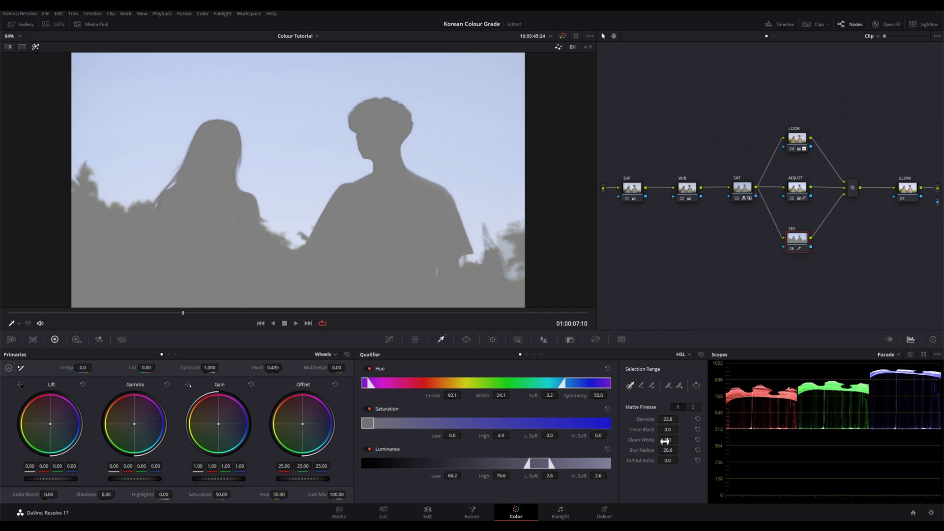
key(shift+h)
drag(135, 424, 137, 425)
drag(218, 424, 219, 425)
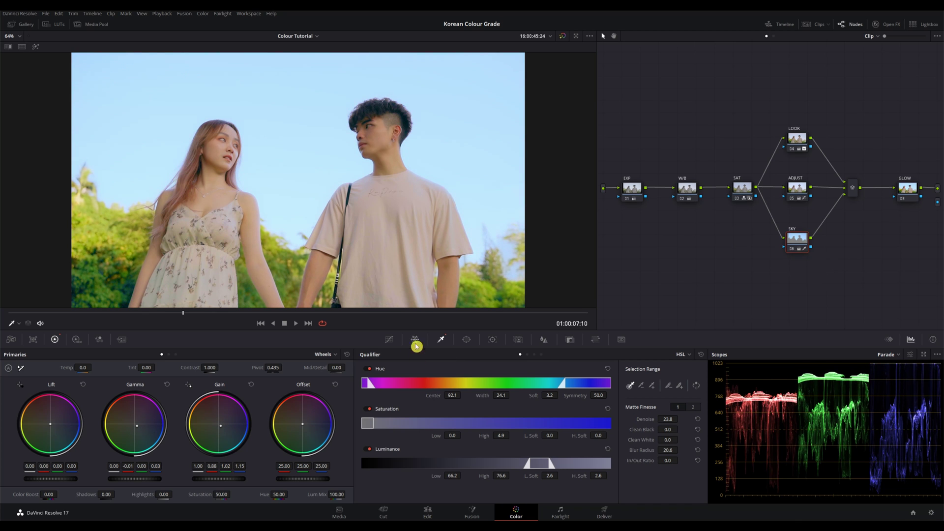
- Rotate the sky's cyan hue on Hue vs Hue and lower its saturation on Hue vs Sat
click(389, 339)
click(518, 355)
click(410, 496)
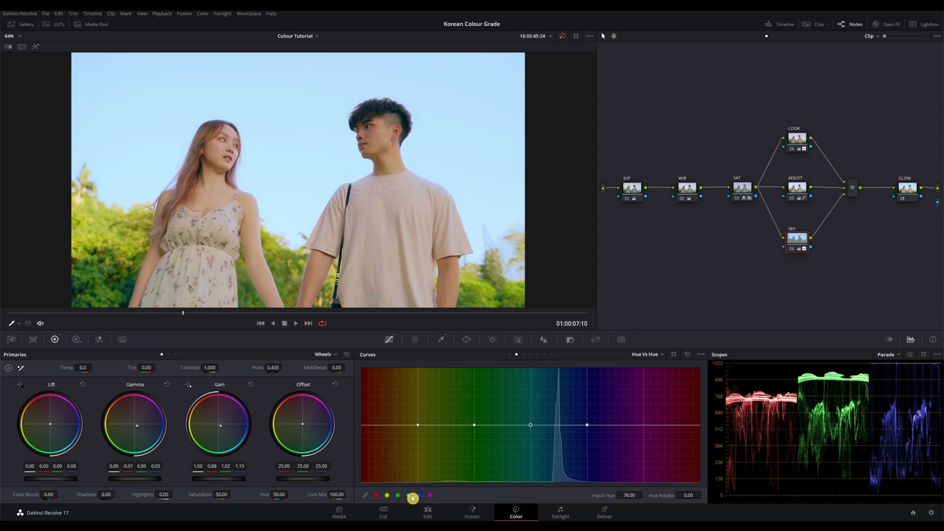
drag(532, 425, 531, 429)
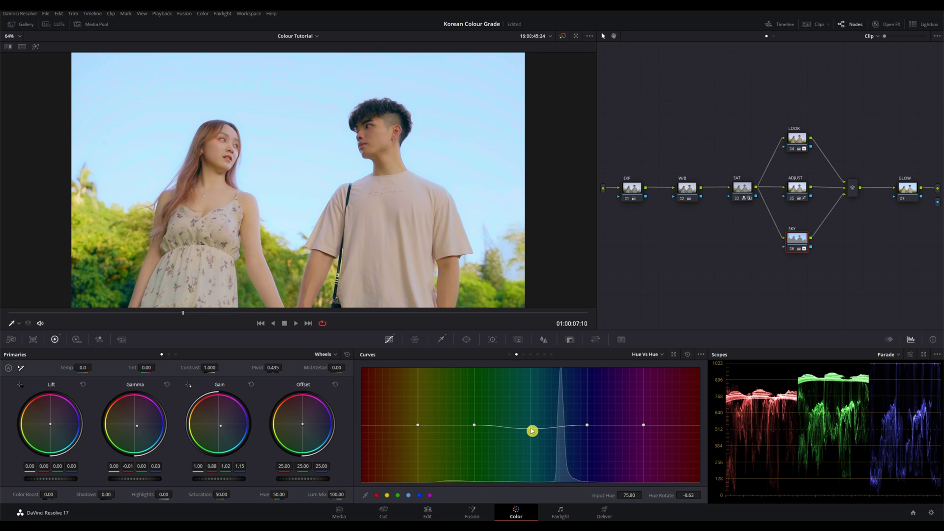
click(523, 355)
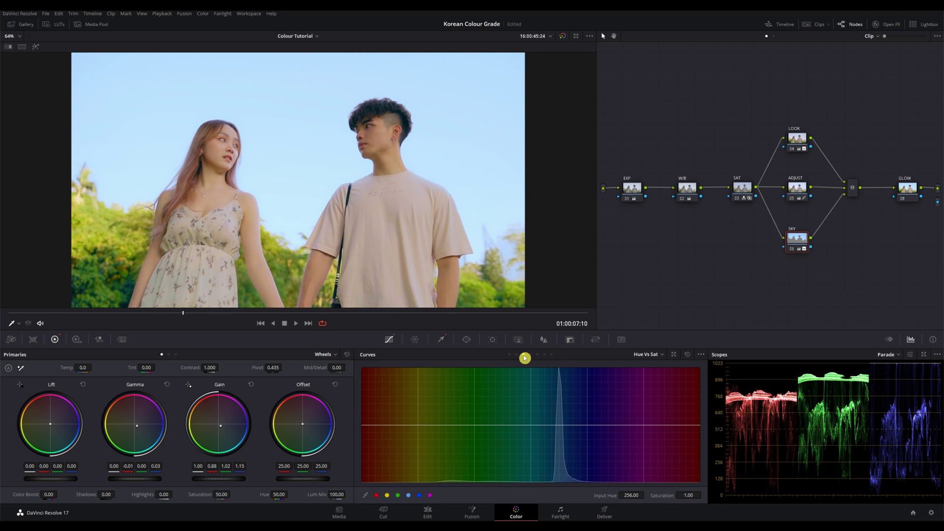
click(408, 495)
drag(530, 426, 531, 430)
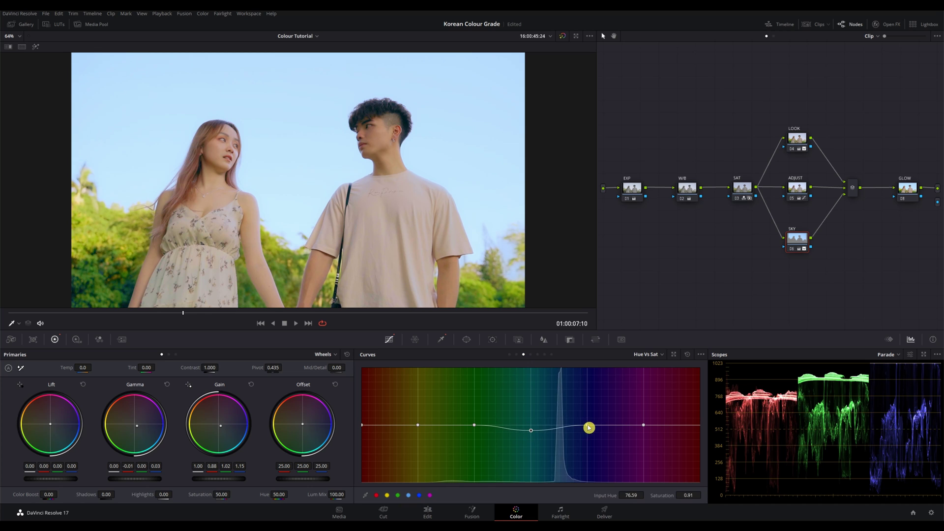
drag(589, 427, 588, 434)
- Apply the OpenFX Glow effect to the GLOW node with Shine Threshold 0.110 and Brightness 0.055
click(907, 188)
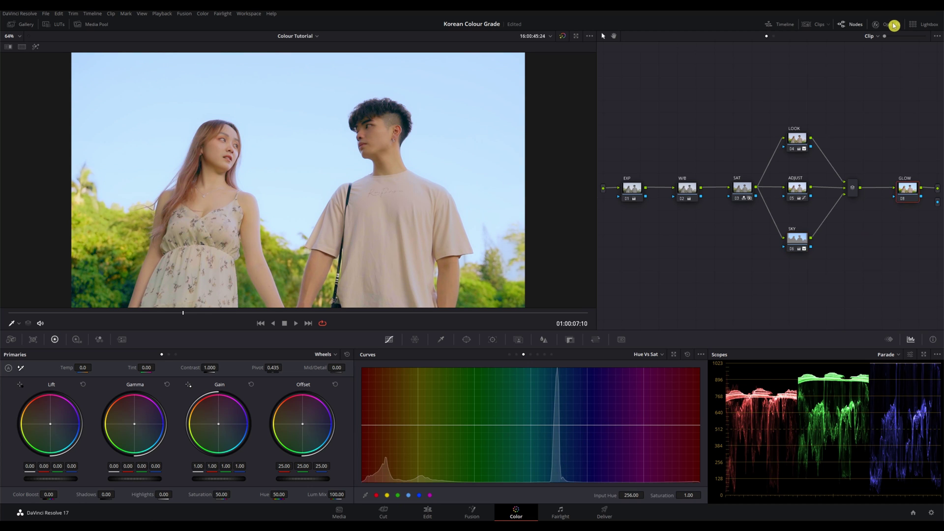
click(891, 24)
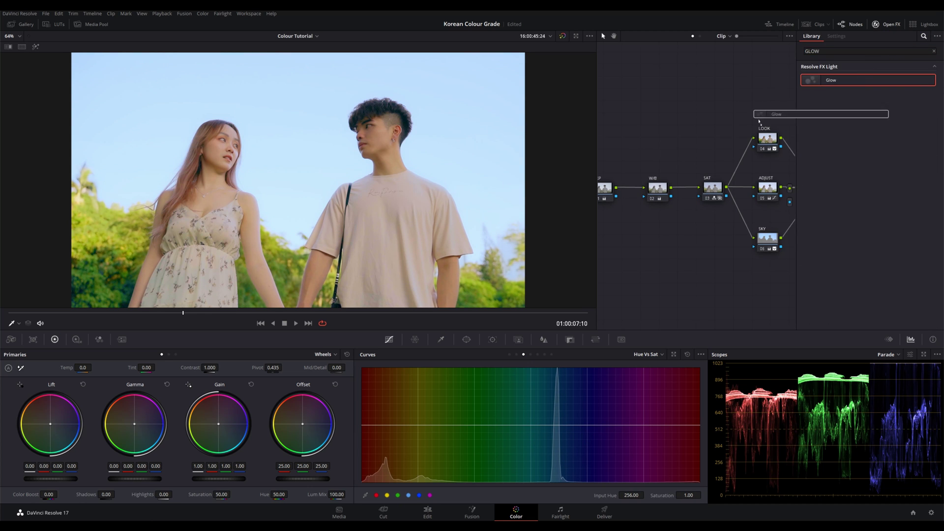
drag(597, 115, 405, 116)
click(722, 192)
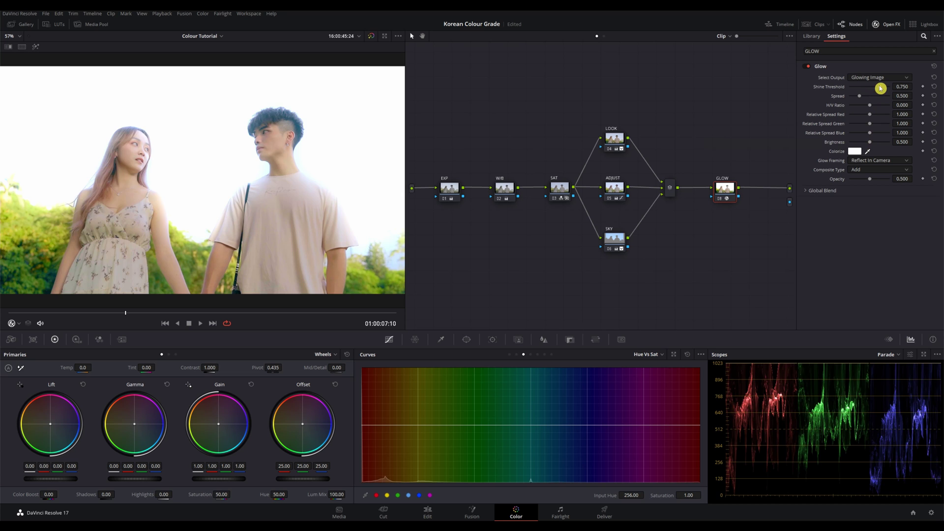
drag(880, 88, 855, 93)
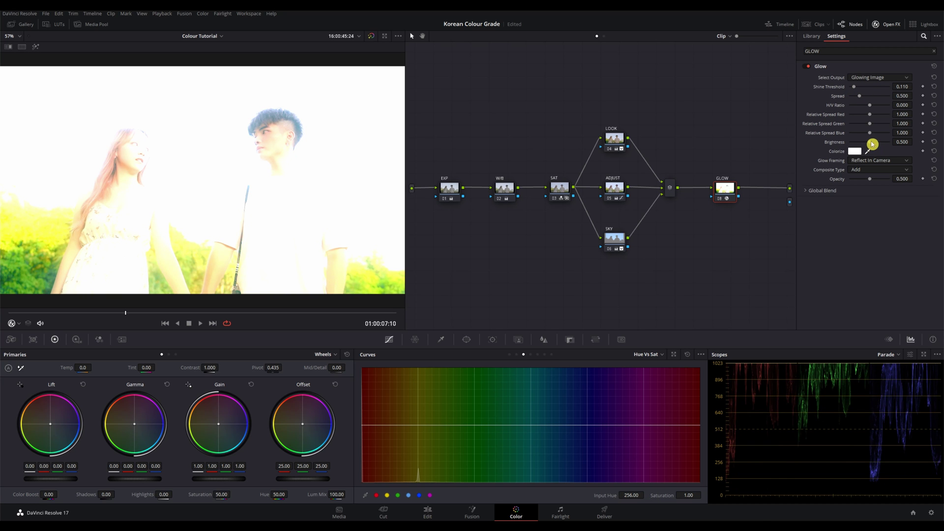
drag(872, 143, 853, 149)
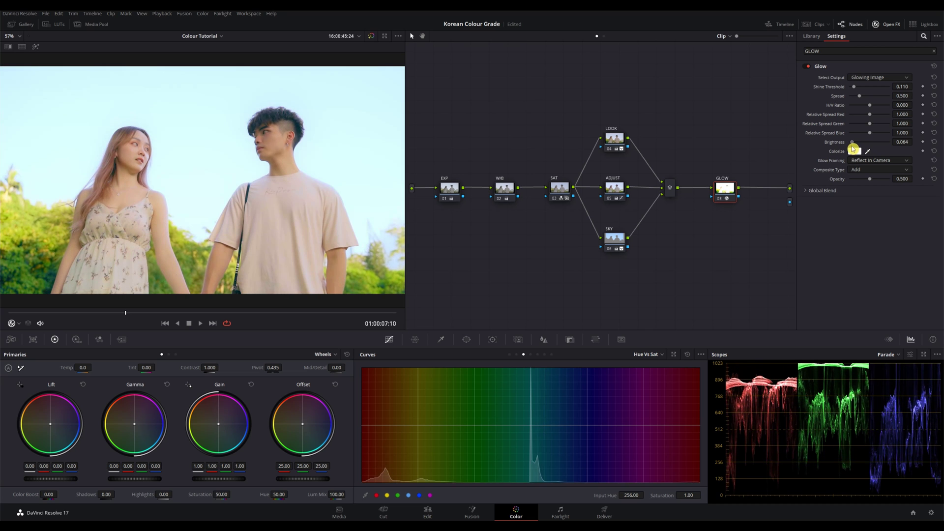
- Close the effect settings, scrub the clip, and disable all nodes to view the ungraded shot
click(879, 26)
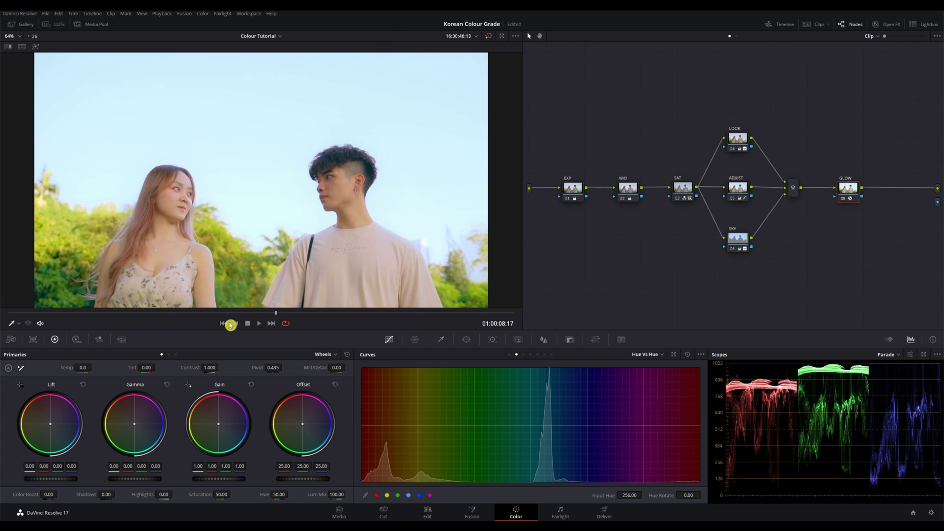
drag(228, 322, 180, 327)
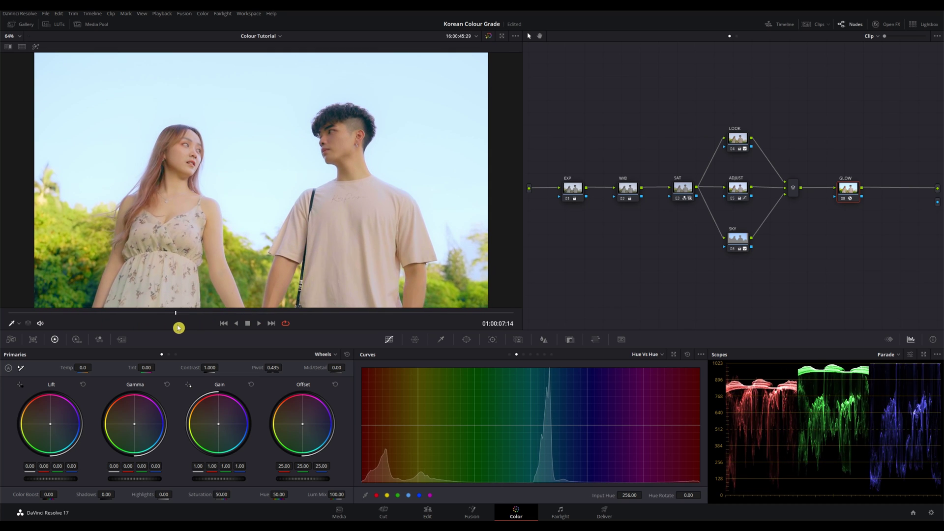
key(alt+d)
click(508, 354)
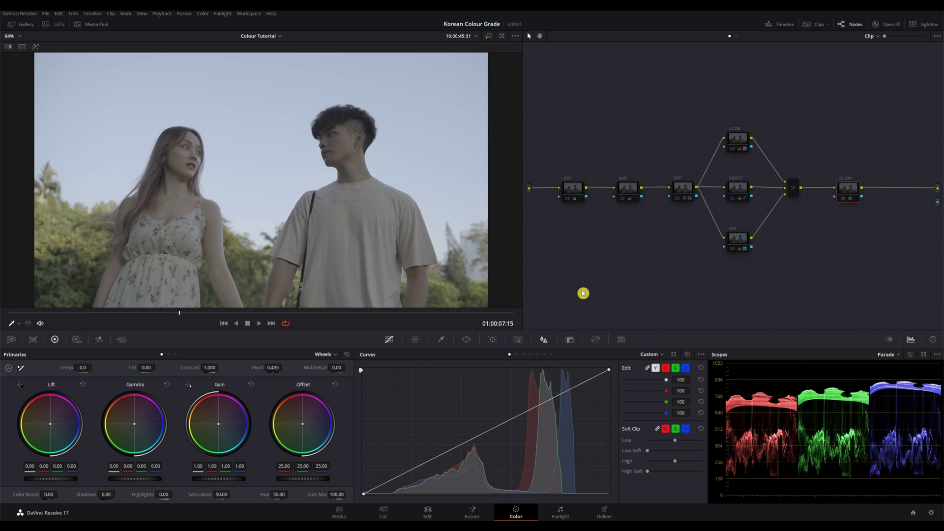
- Re-enable EXP, SAT, W/B, LOOK, ADJUST, SKY and GLOW nodes, then toggle bypass to compare
click(568, 200)
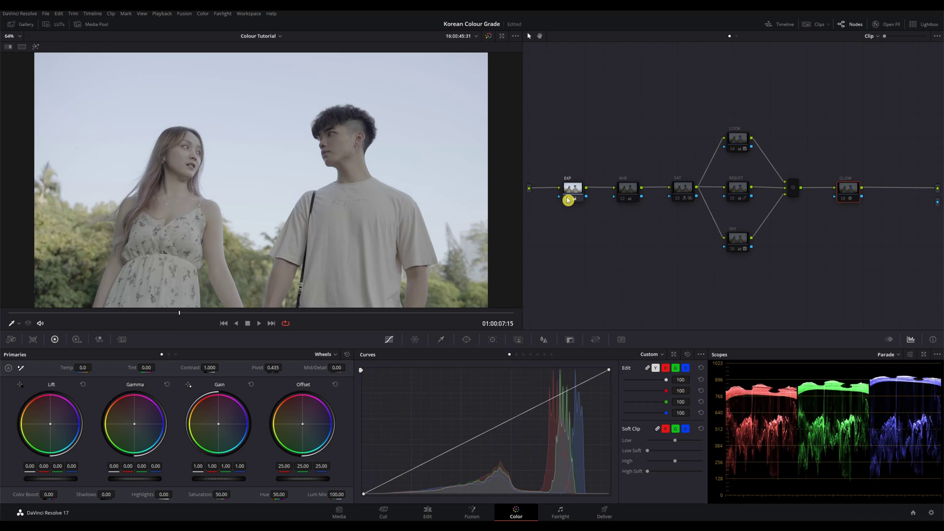
click(679, 201)
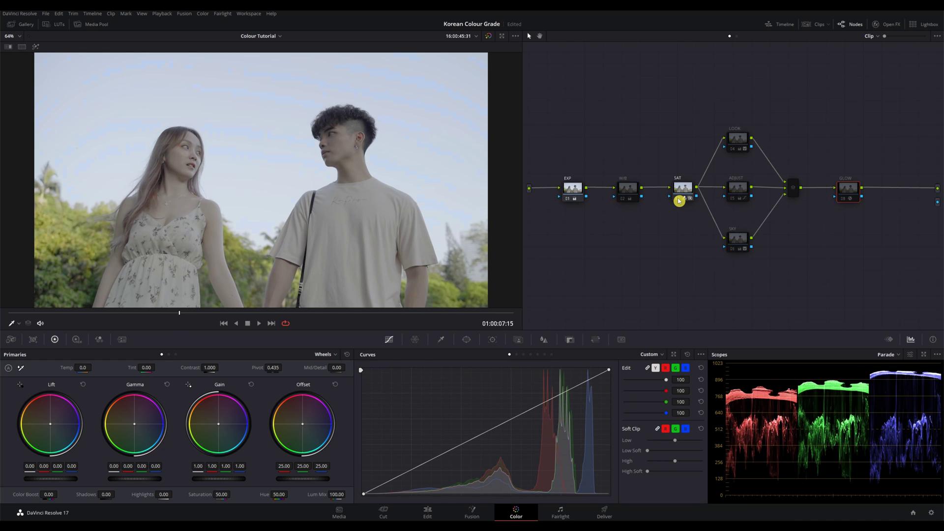
click(624, 201)
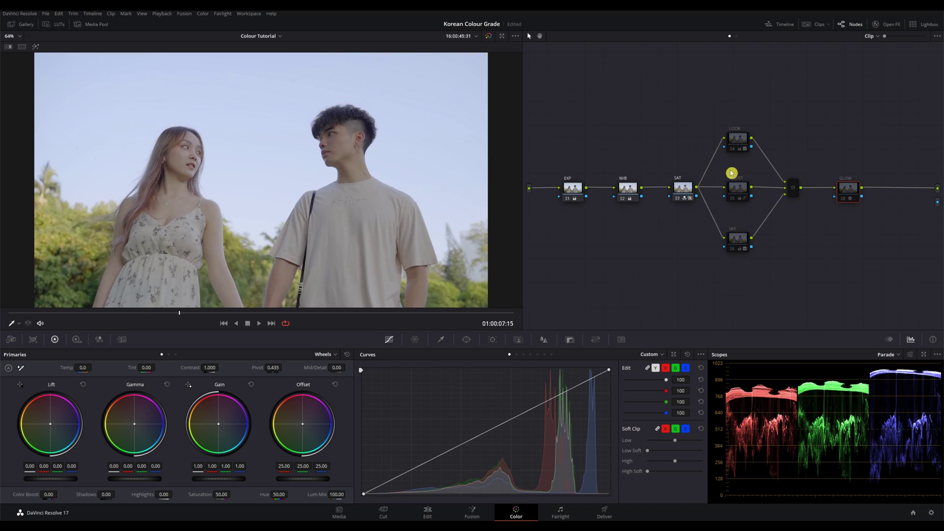
click(733, 150)
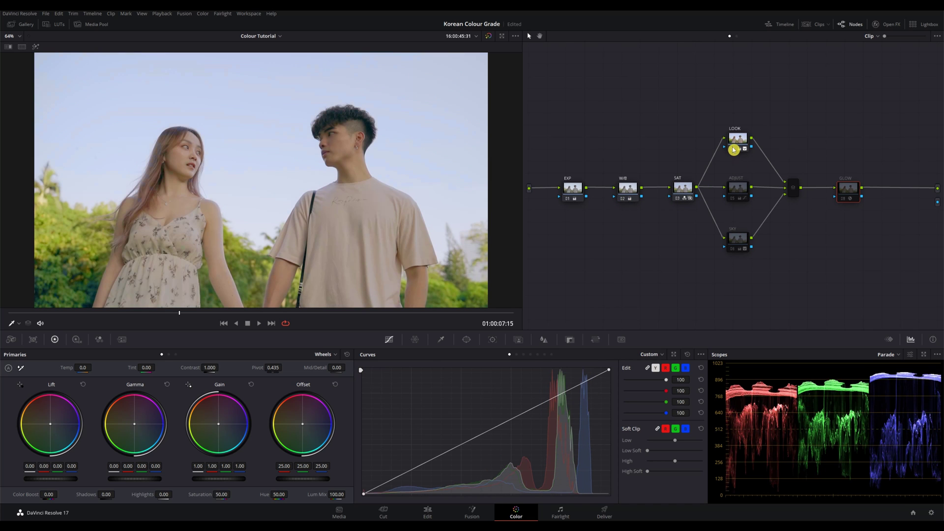
click(733, 199)
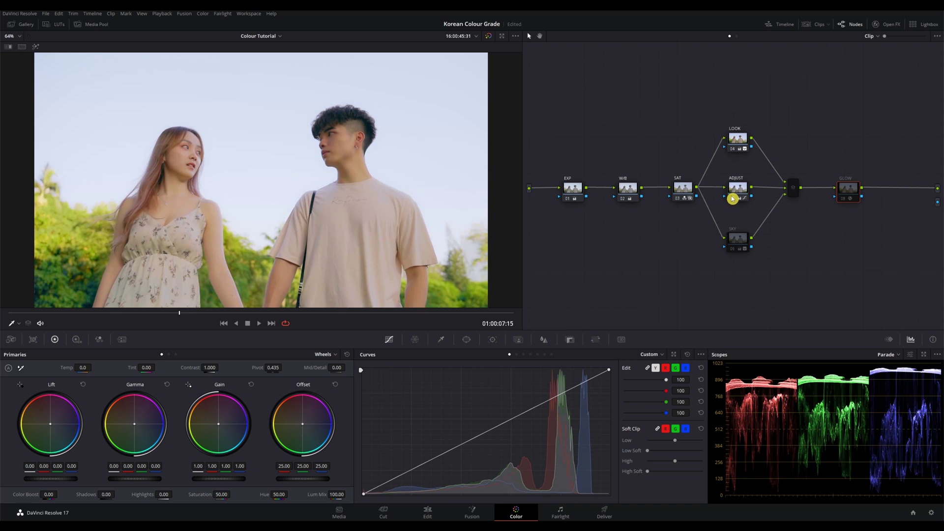
click(733, 252)
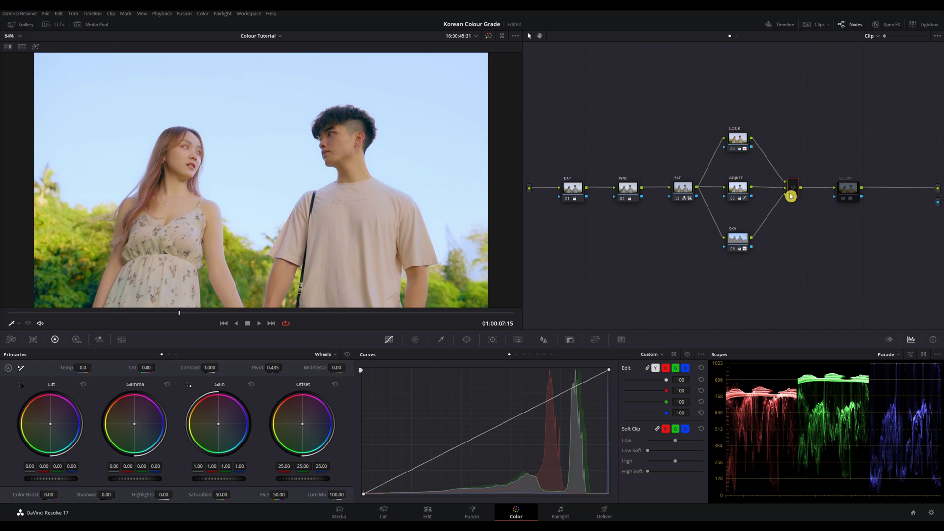
click(844, 198)
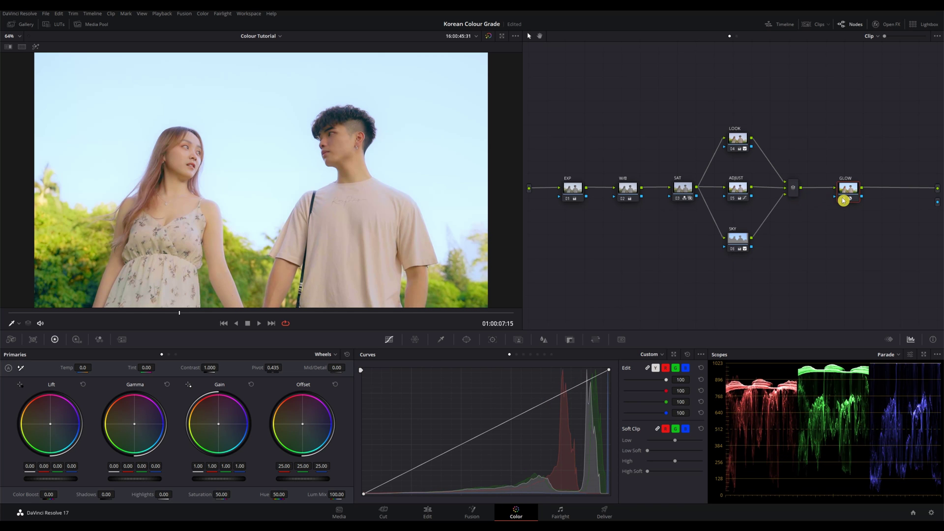
click(490, 38)
click(490, 39)
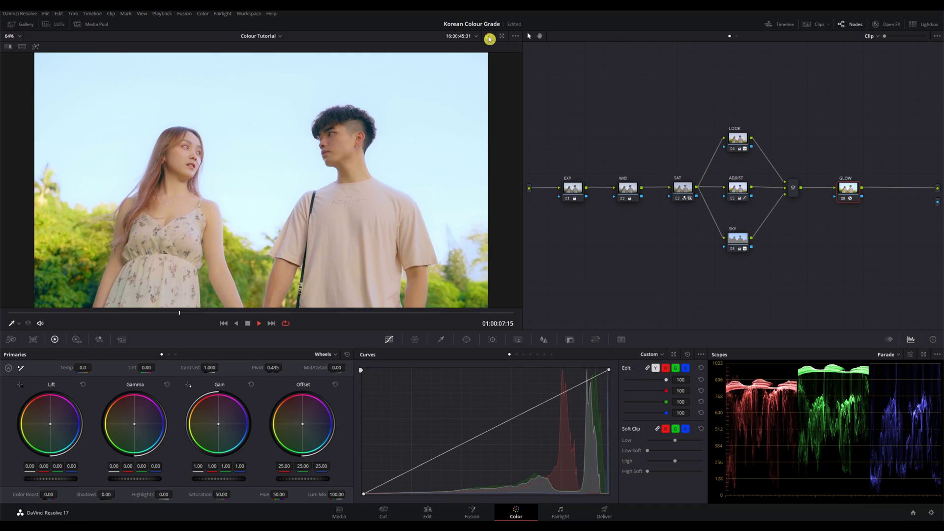